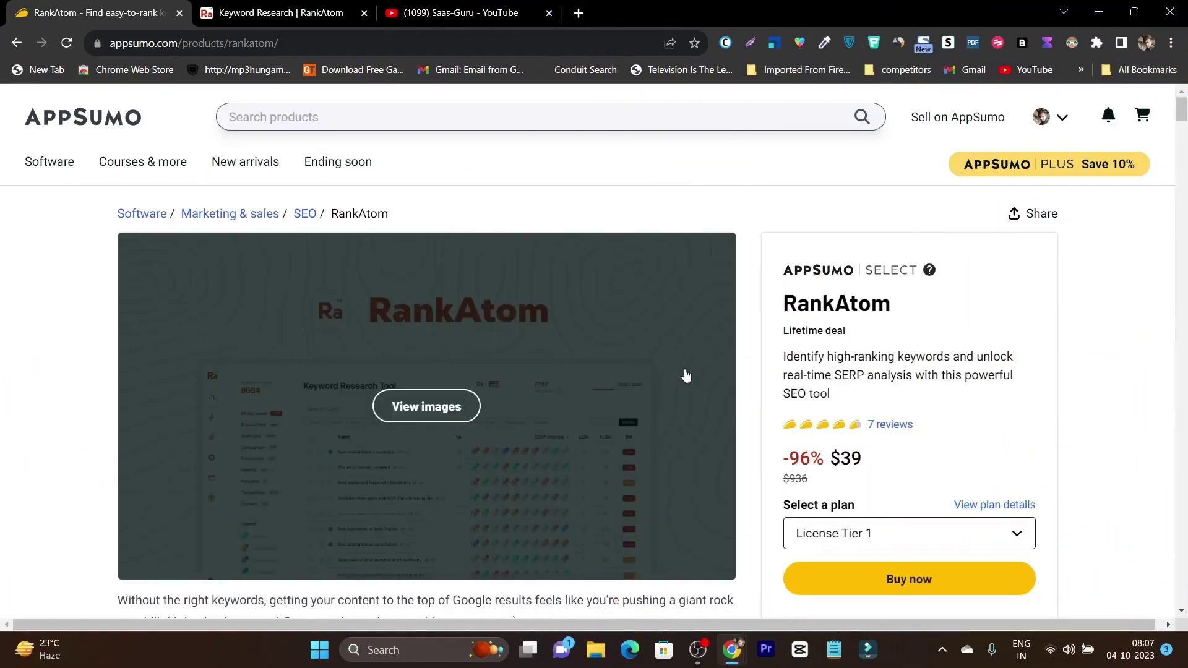
Switch to the Saas-Guru YouTube channel's videos and locate the RankAtom review
left_click(458, 19)
mouse_move(562, 472)
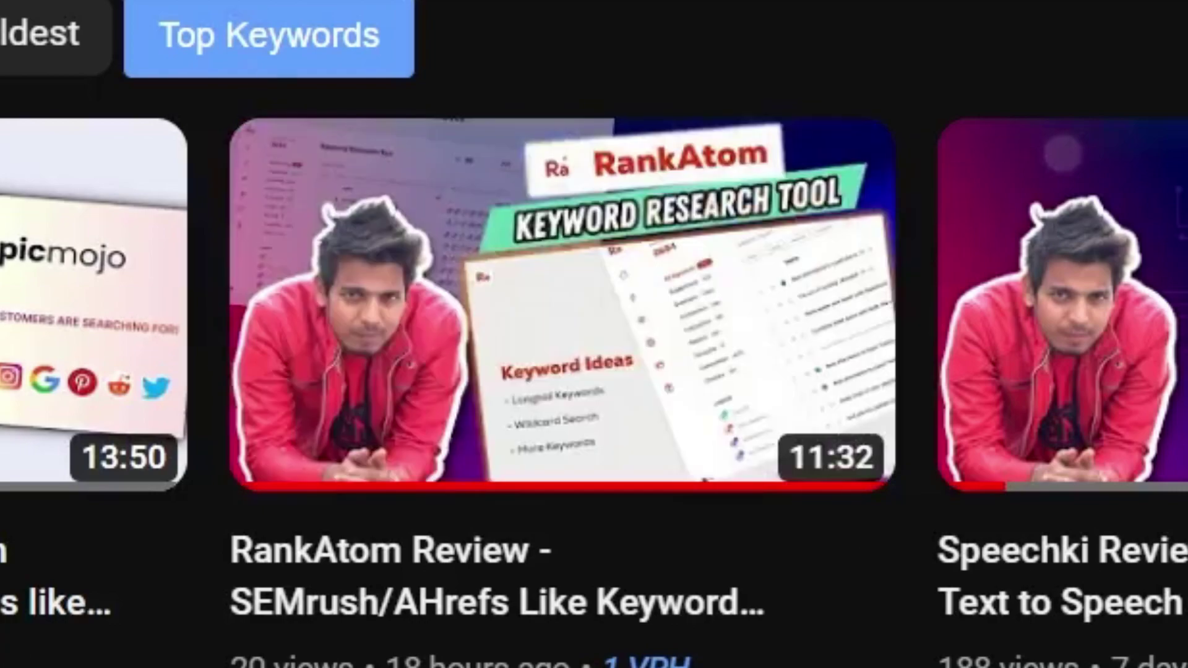
mouse_move(605, 443)
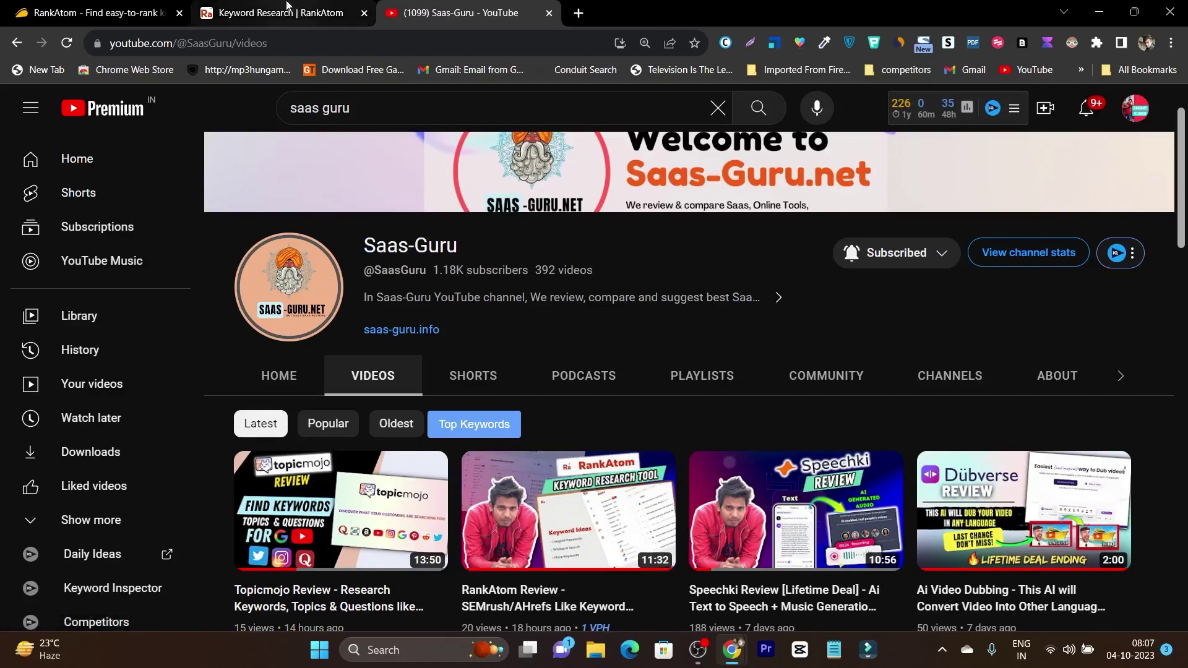
Switch to RankAtom's Keyword Research page and enter "soundbars" as the seed keyword
left_click(287, 5)
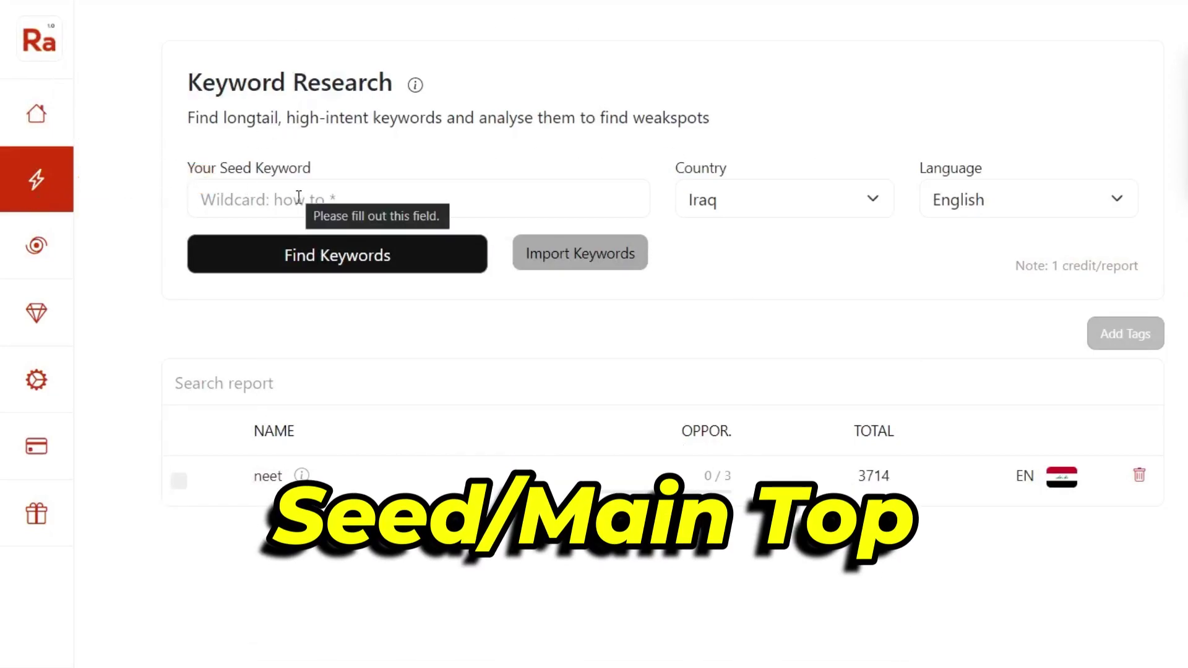
left_click(298, 197)
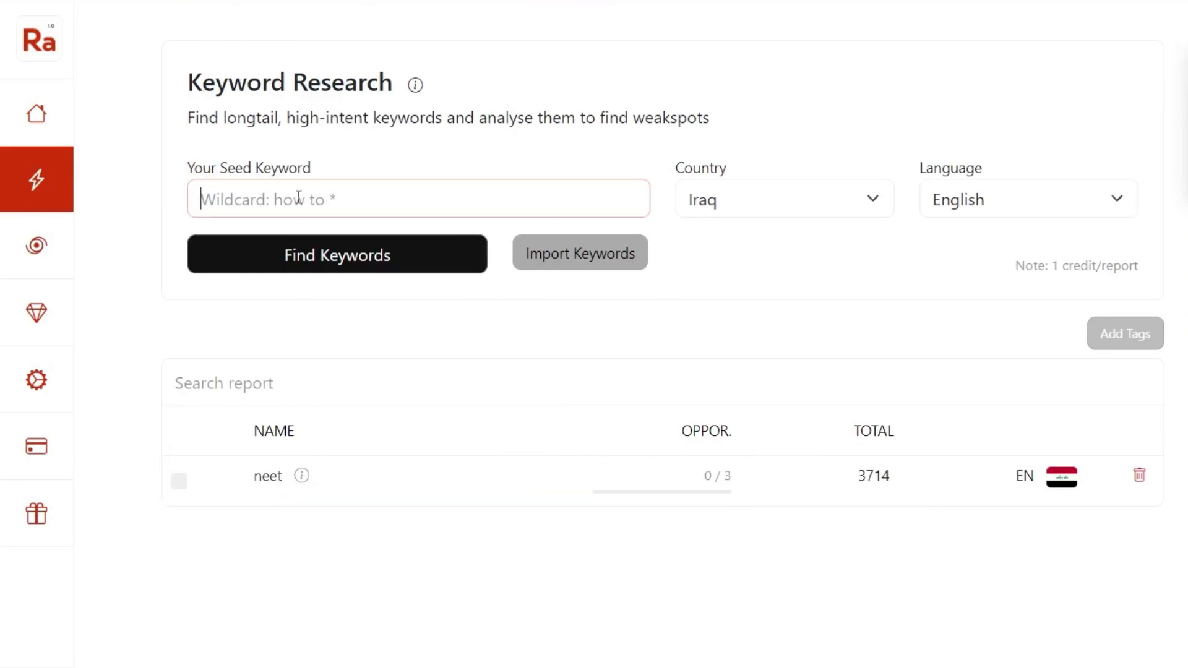
type("soun")
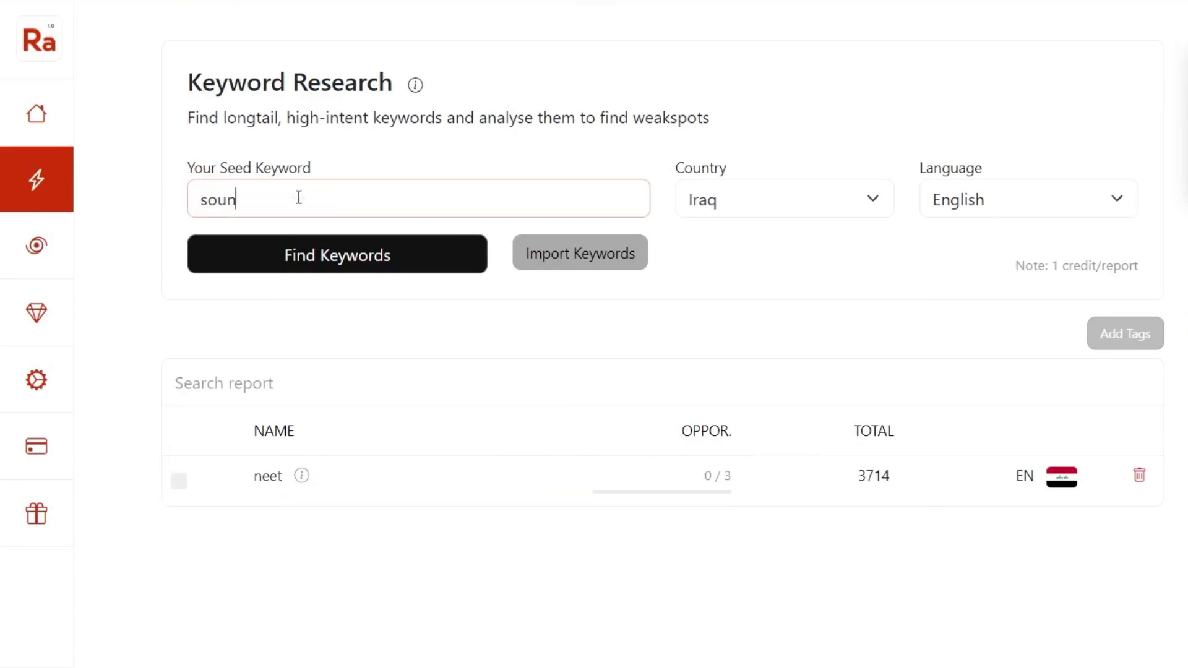
type("dbars")
Set the keyword search country to United States and keep English as the language
left_click(762, 205)
scroll(790, 390, "up", 10)
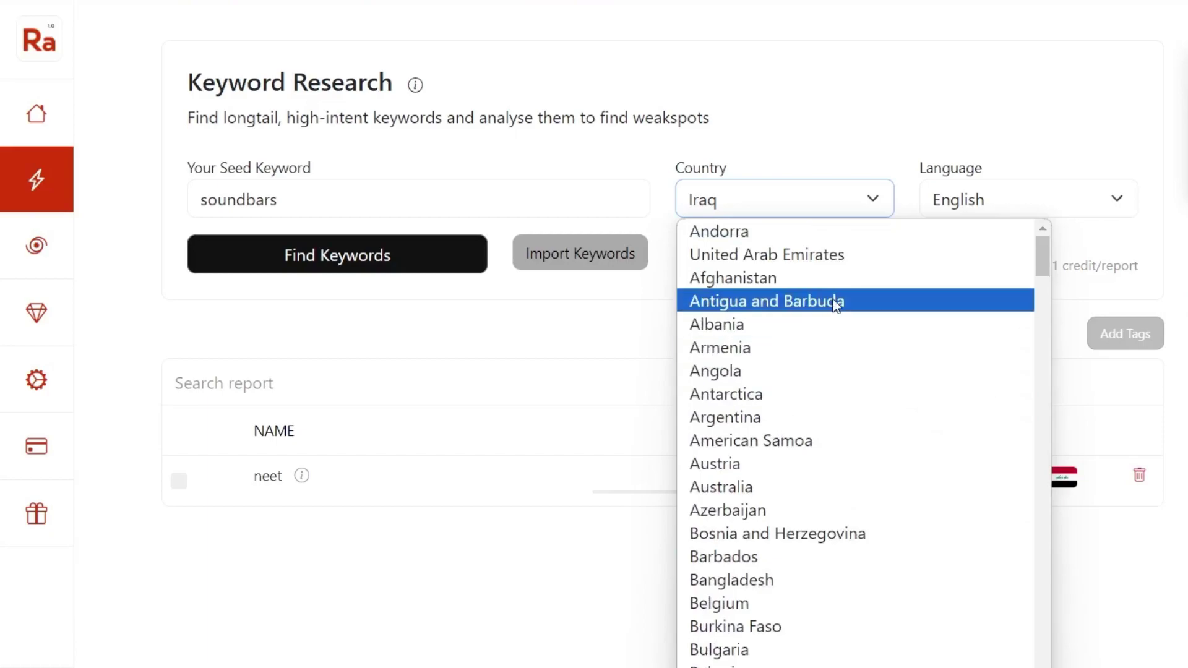
scroll(832, 304, "down", 15)
scroll(884, 541, "down", 20)
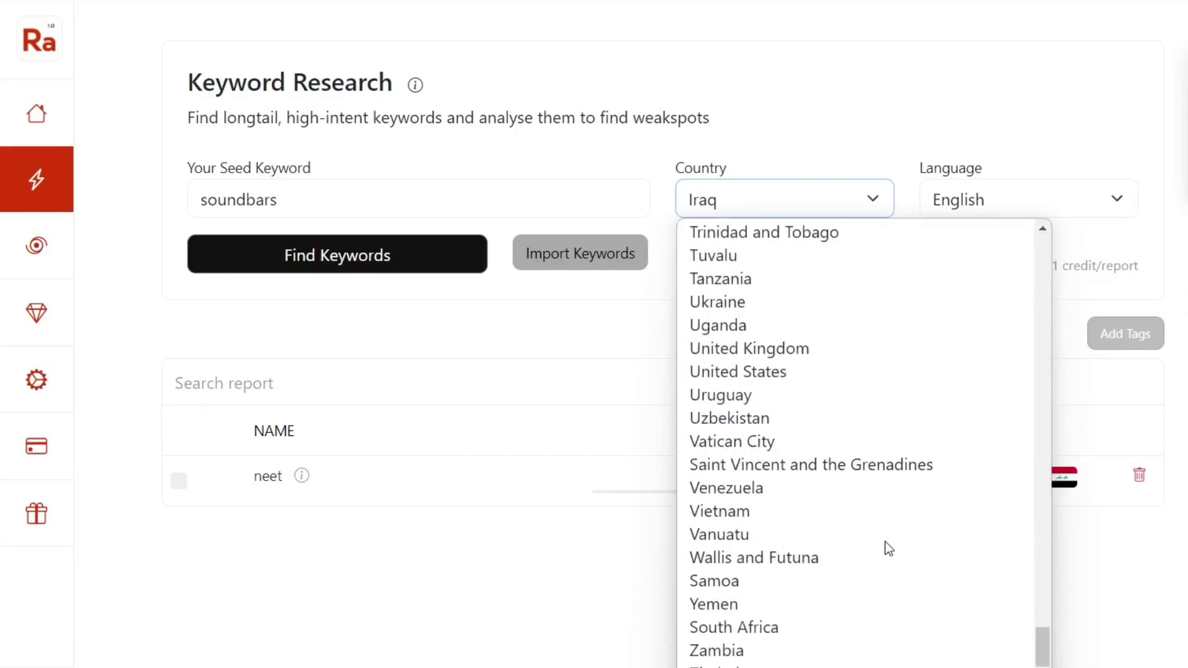
left_click(823, 373)
left_click(958, 211)
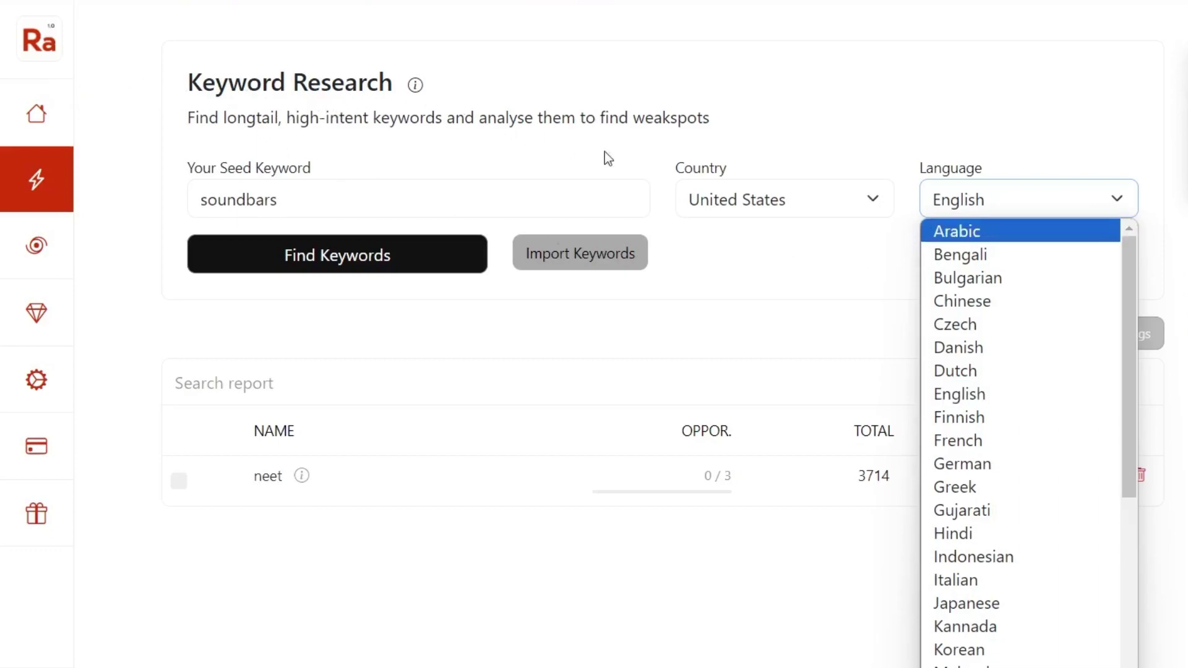
left_click(775, 294)
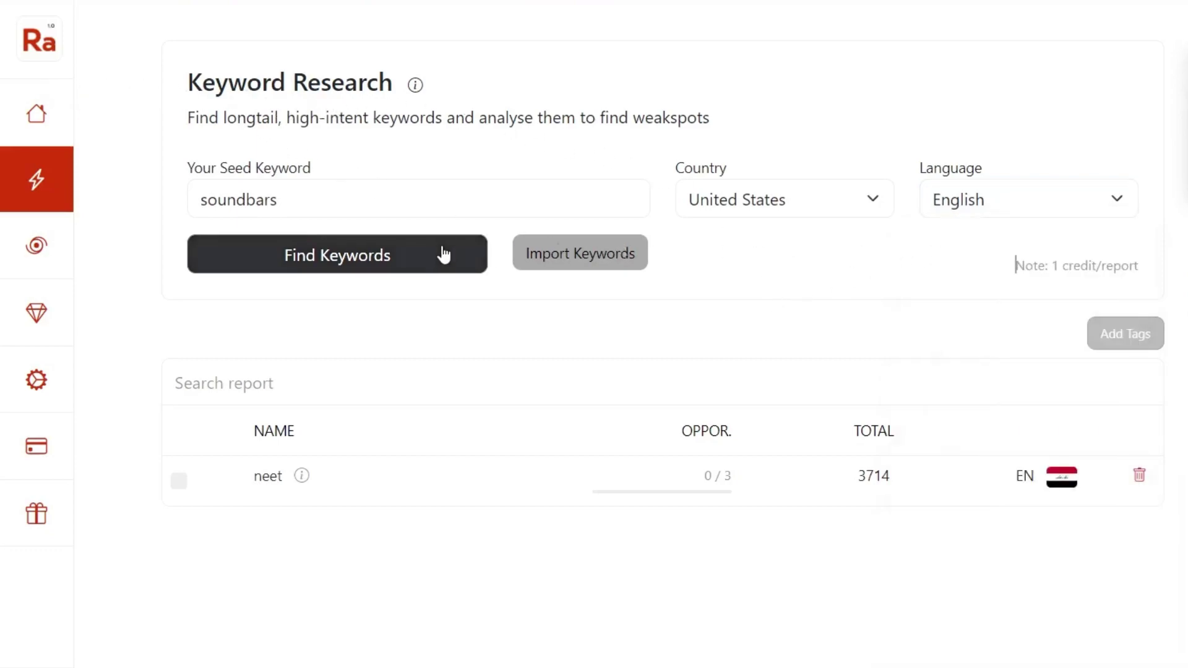
Generate keyword ideas for the seed keyword and open the new soundbars report
left_click(342, 264)
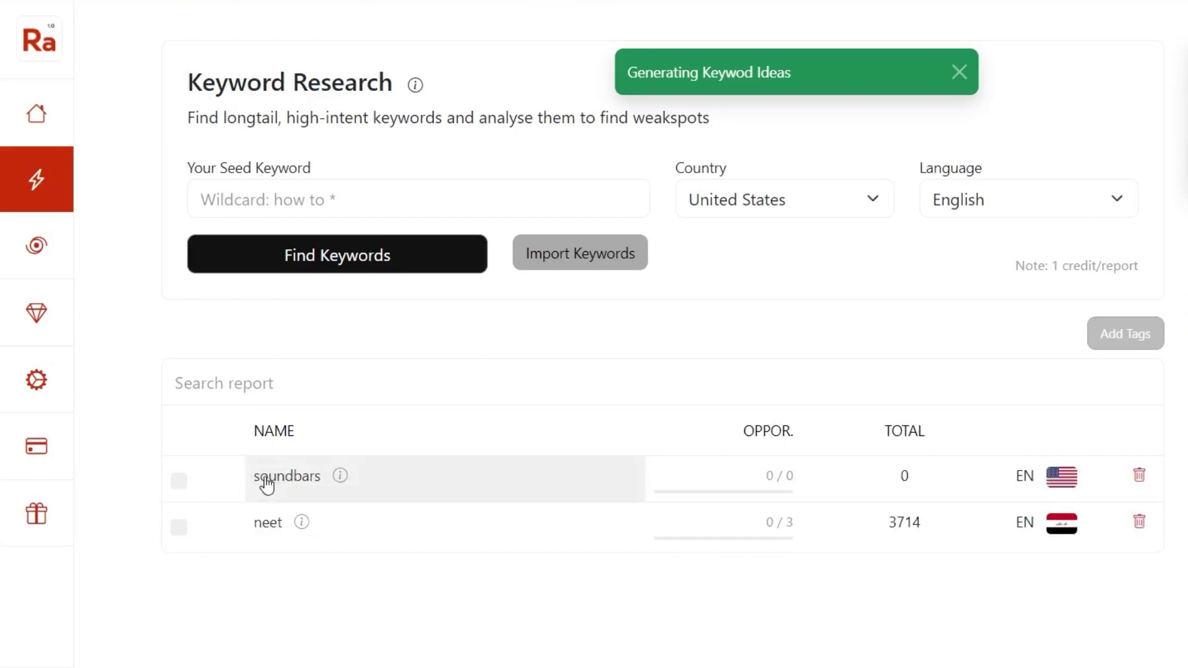
left_click(266, 485)
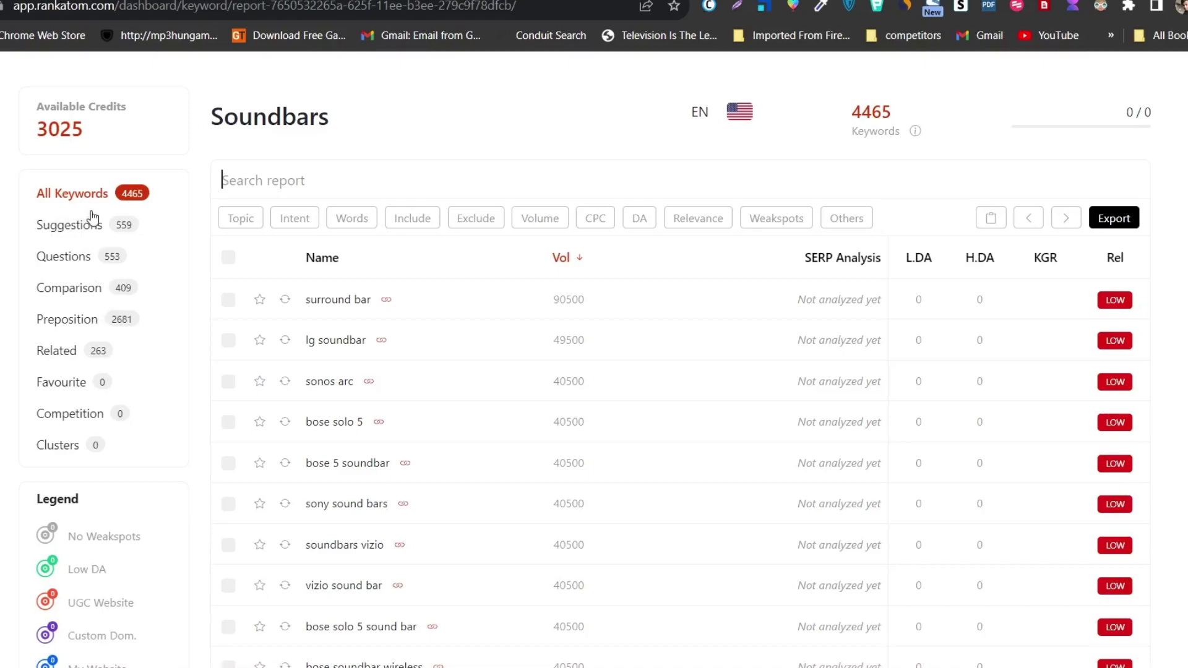
Filter the soundbars report to keywords with Informational intent and look through the filtered list
left_click(297, 227)
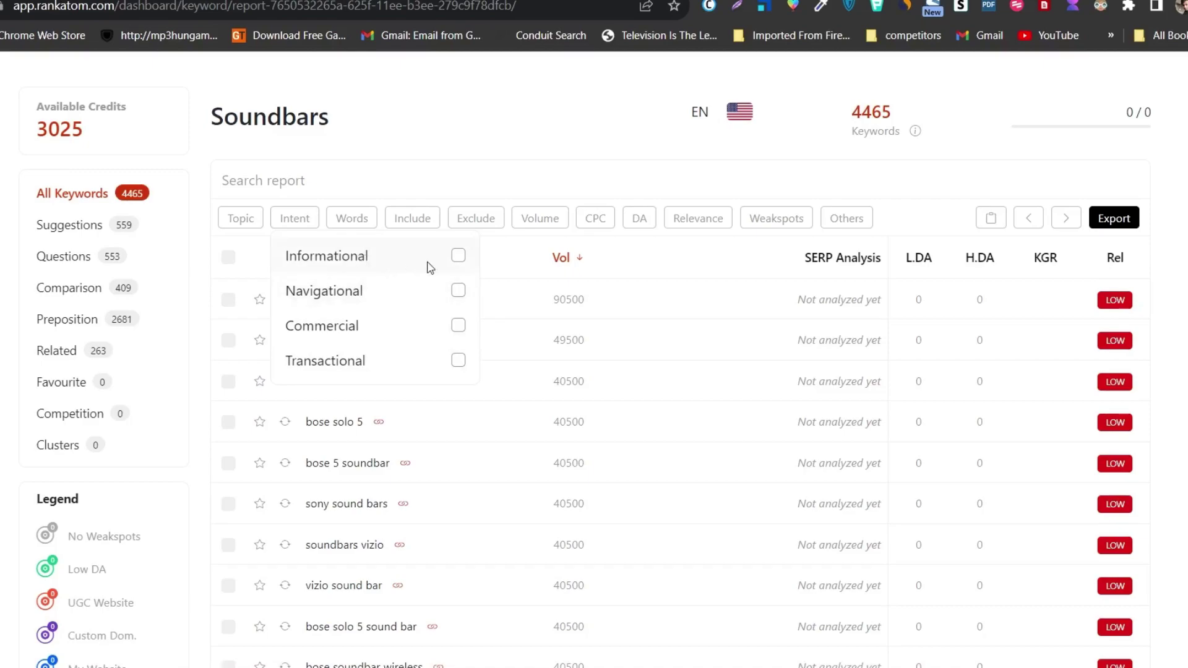
left_click(458, 256)
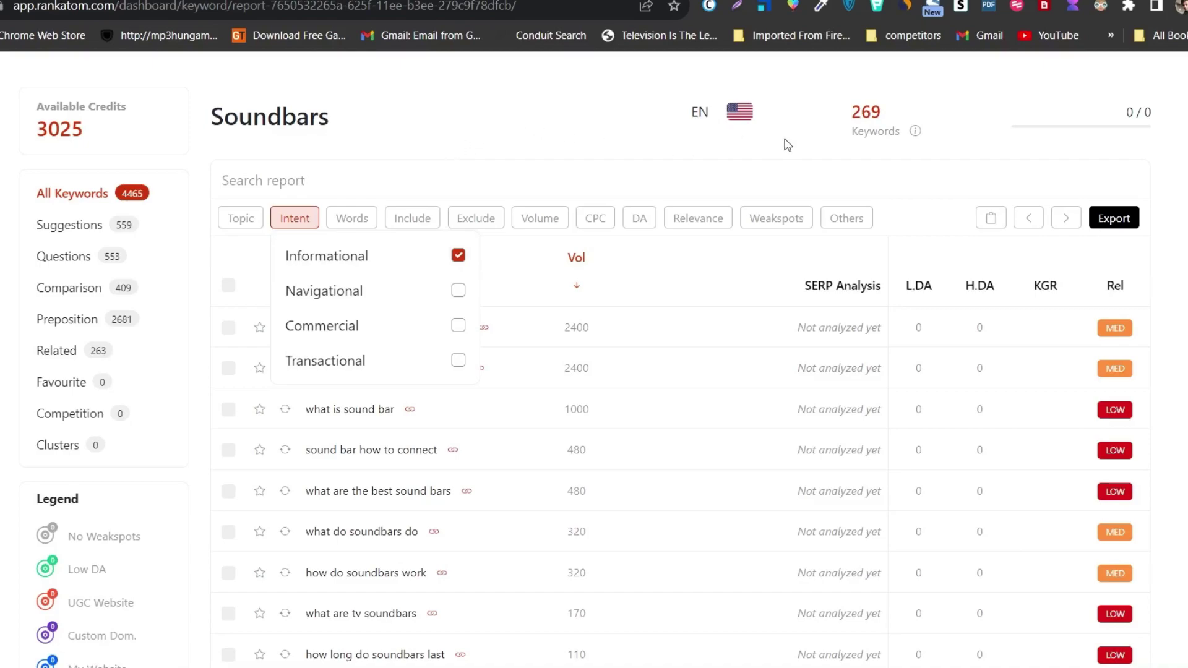
key("Tab")
left_click(291, 224)
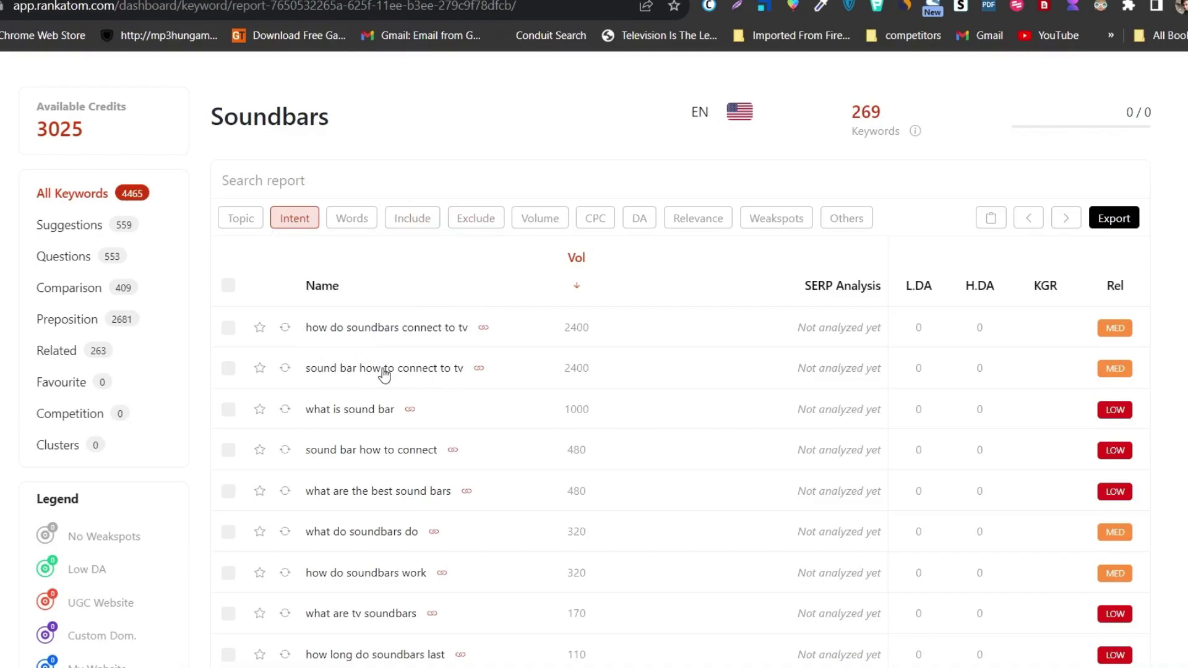
scroll(384, 387, "down", 3)
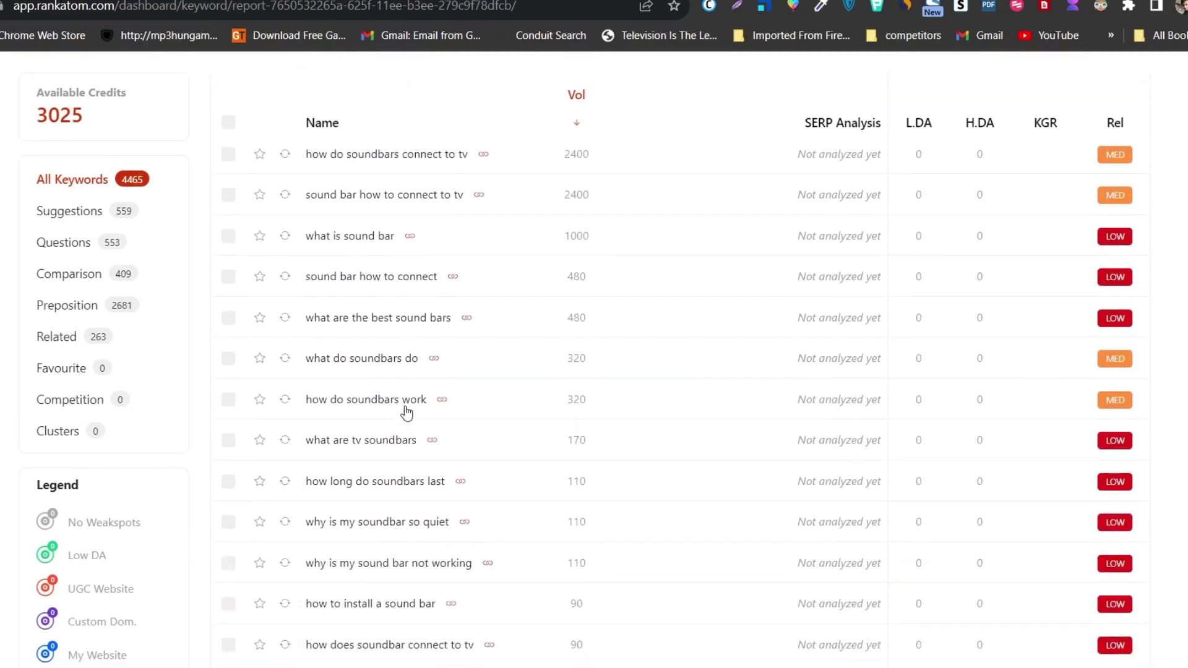
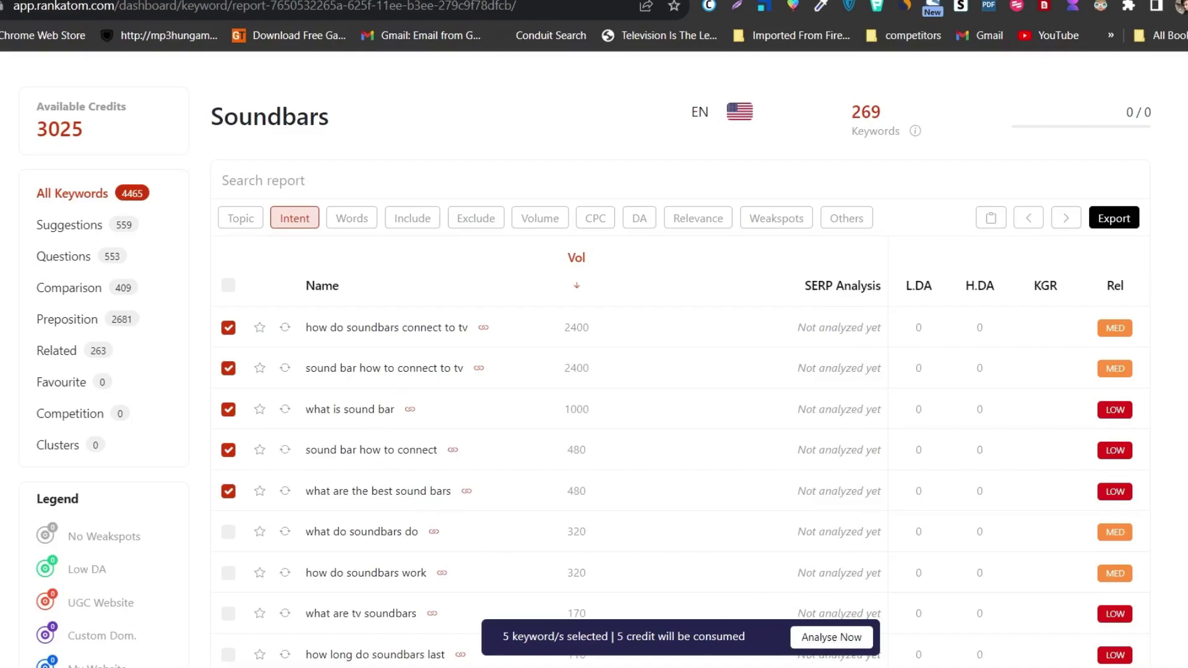
Run the SERP analysis on the five highest-volume informational keywords and examine their weak spots
left_click(804, 640)
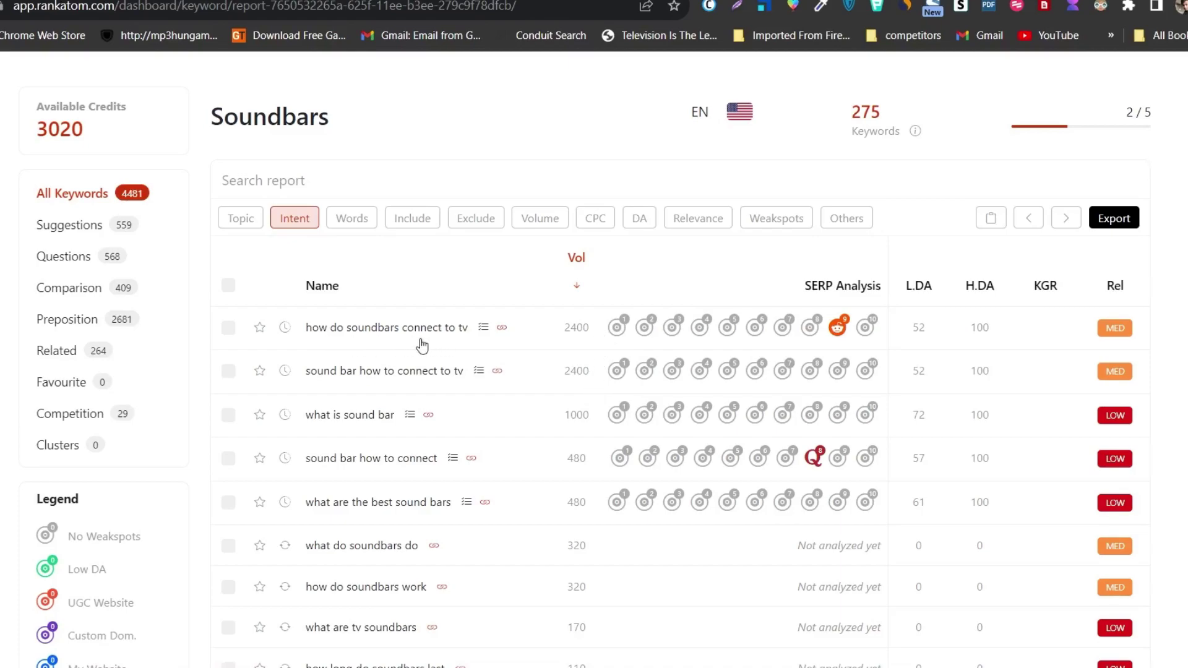
mouse_move(845, 343)
mouse_move(814, 467)
mouse_move(631, 409)
Open the search results for "how do soundbars connect to tv" and examine the ranking pages' domain authority and age
left_click(484, 329)
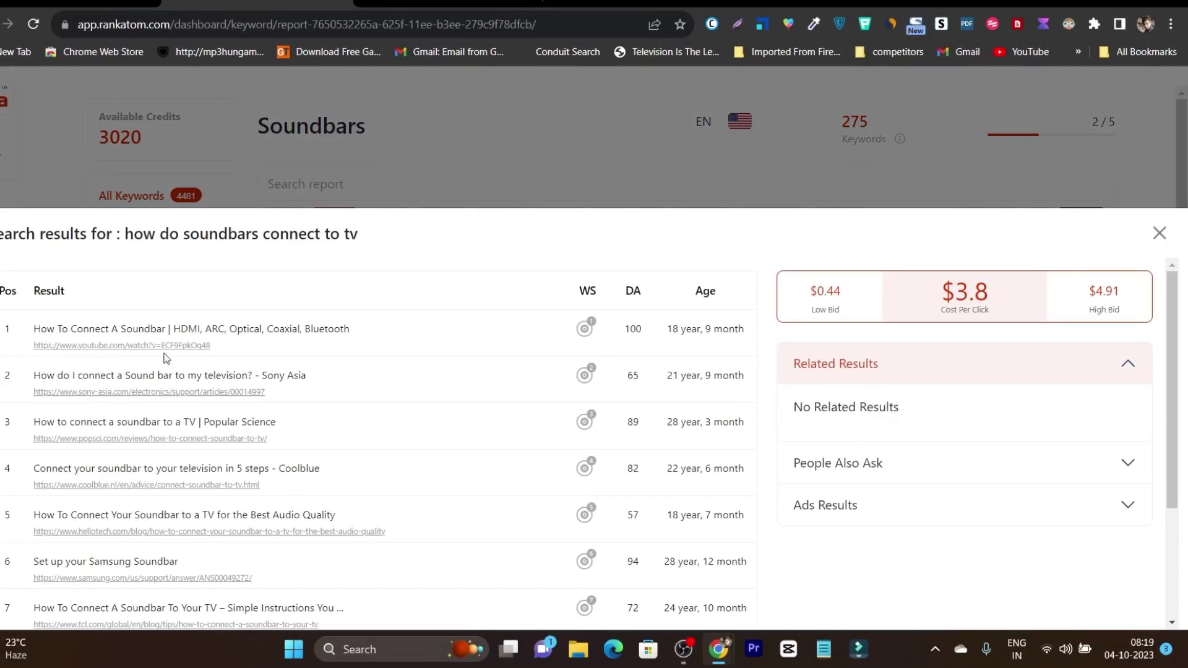
scroll(418, 366, "down", 3)
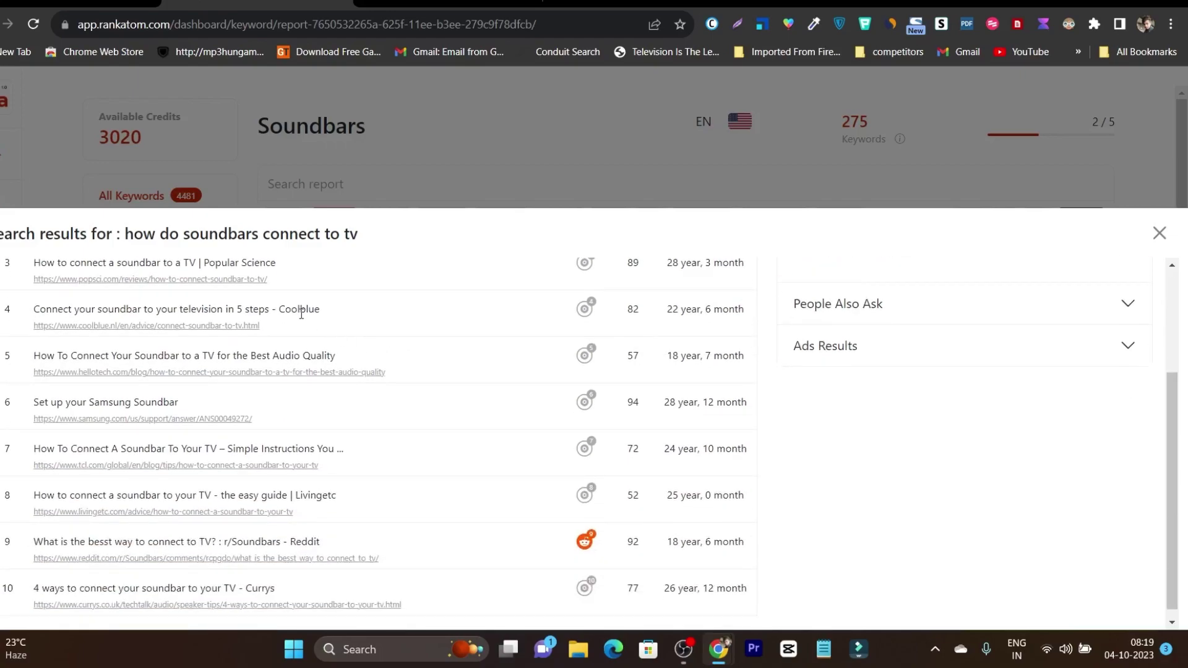
scroll(692, 390, "up", 3)
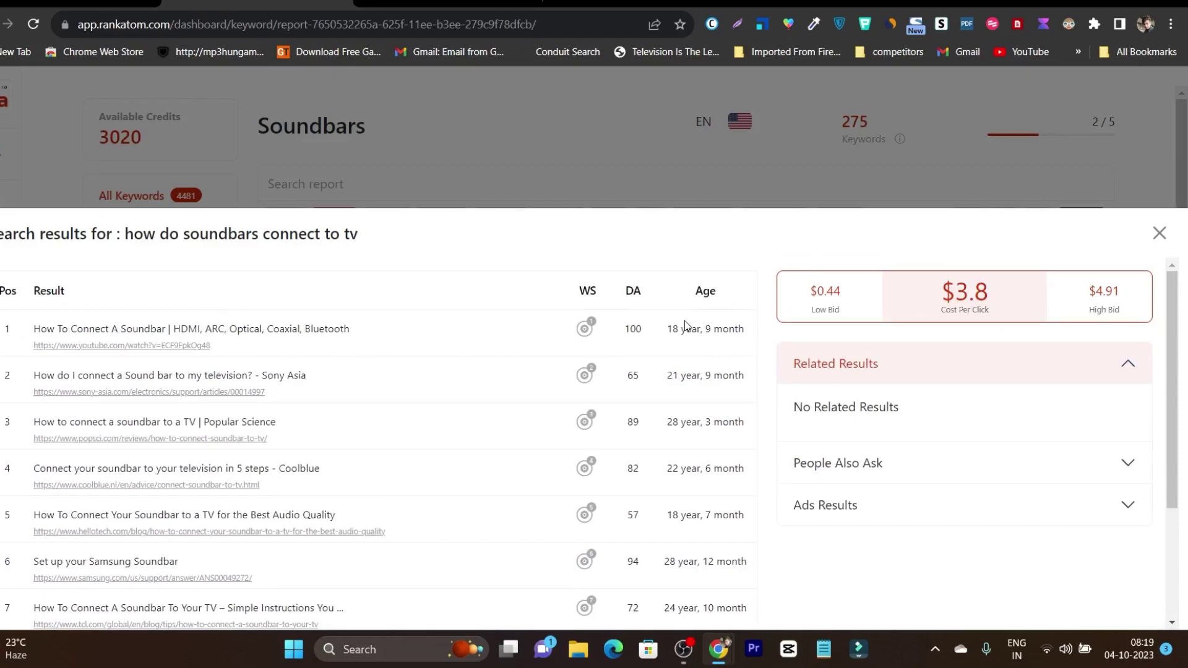
scroll(726, 356, "down", 4)
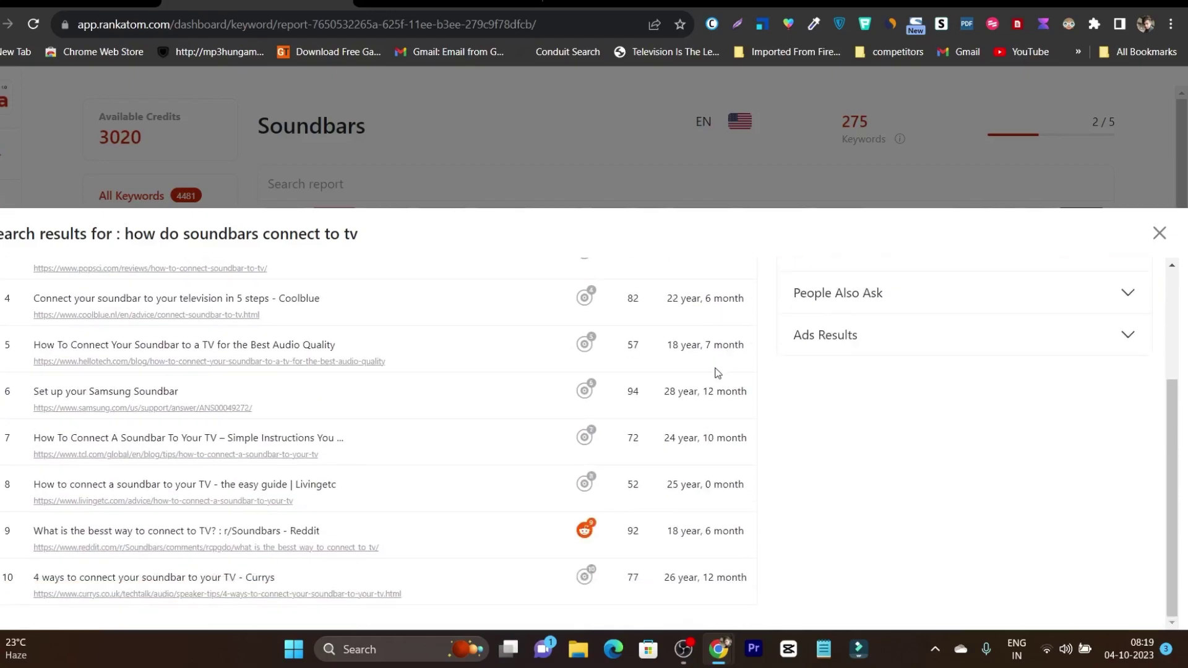
scroll(742, 477, "up", 4)
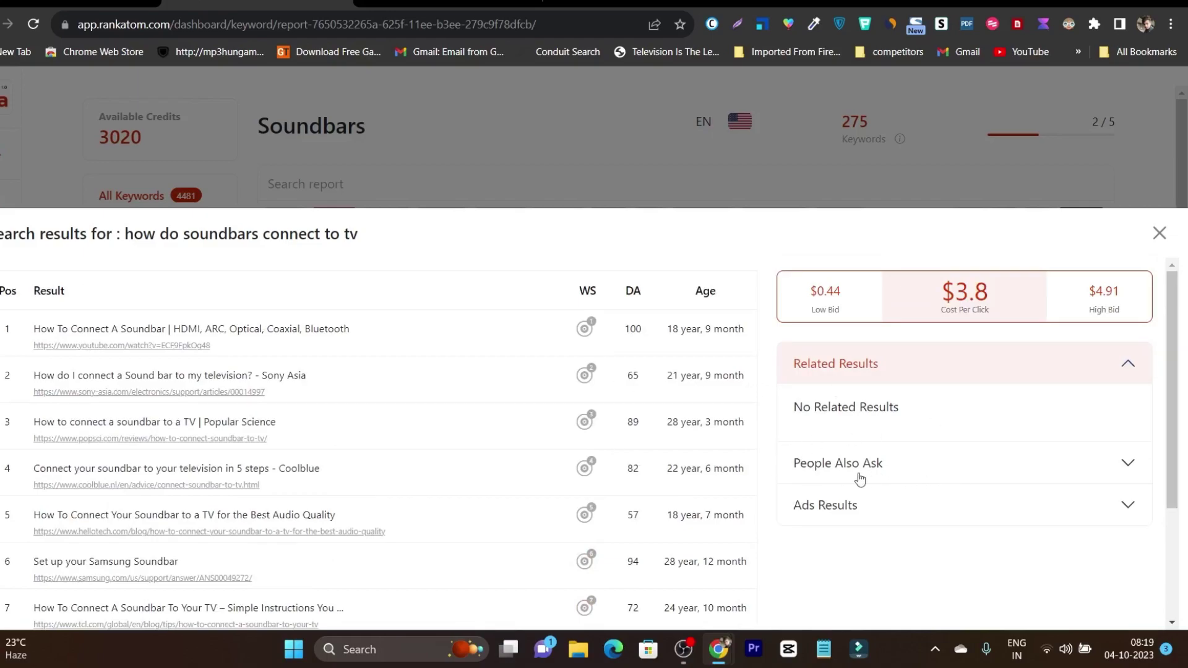
Check the People Also Ask and Ads Results sections for the keyword, and close its search results
left_click(955, 476)
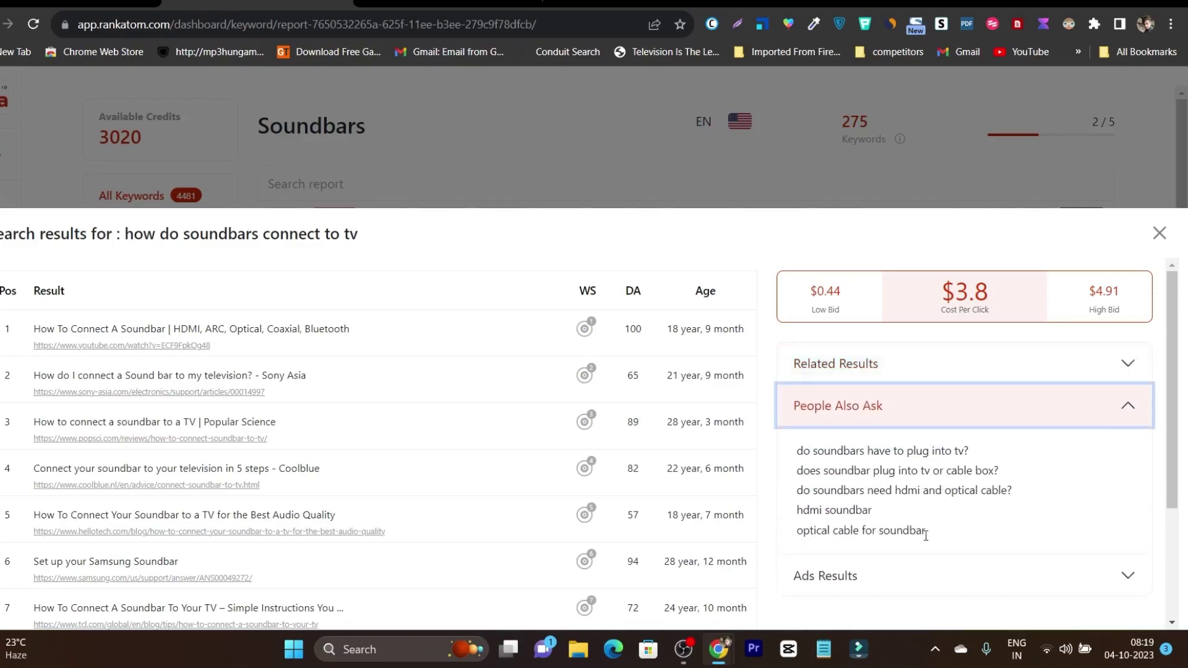
left_click(920, 578)
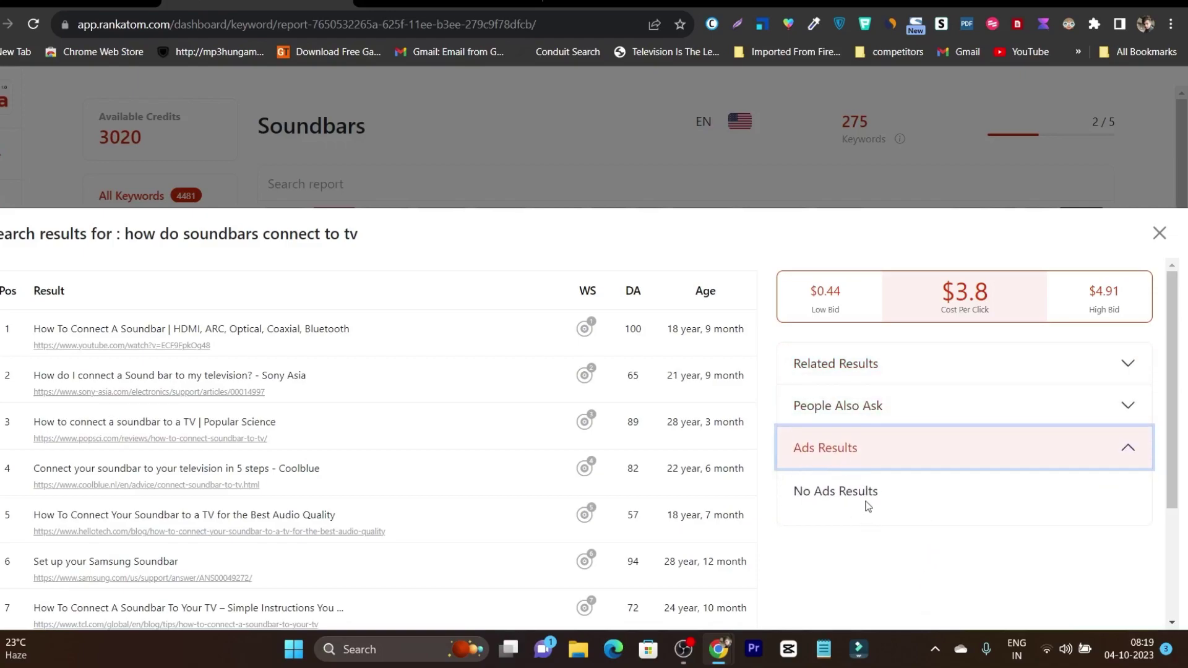
left_click(888, 415)
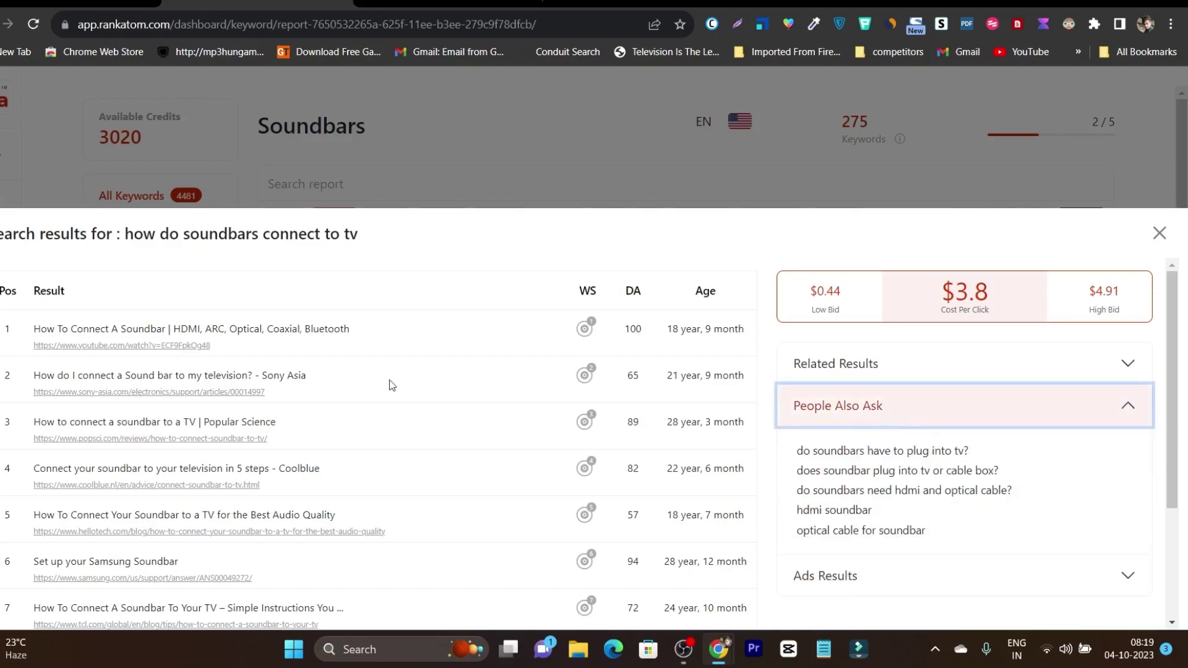
left_click(1158, 234)
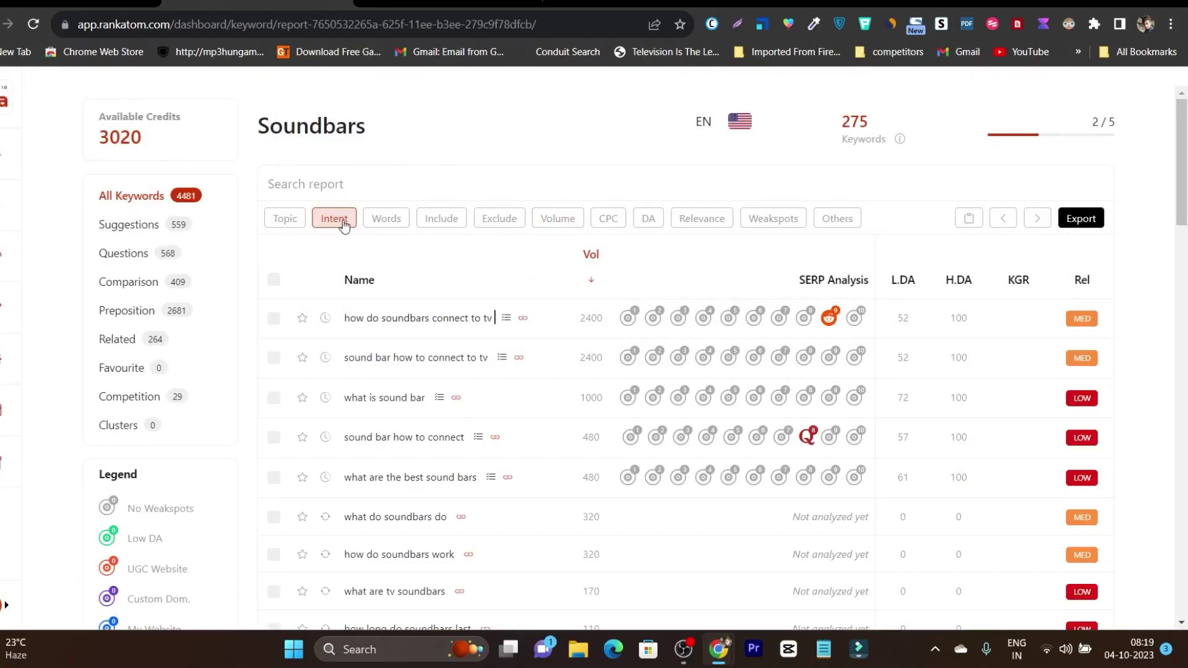
Clear the Informational intent filter and show the topic filter options for the soundbars report
left_click(320, 222)
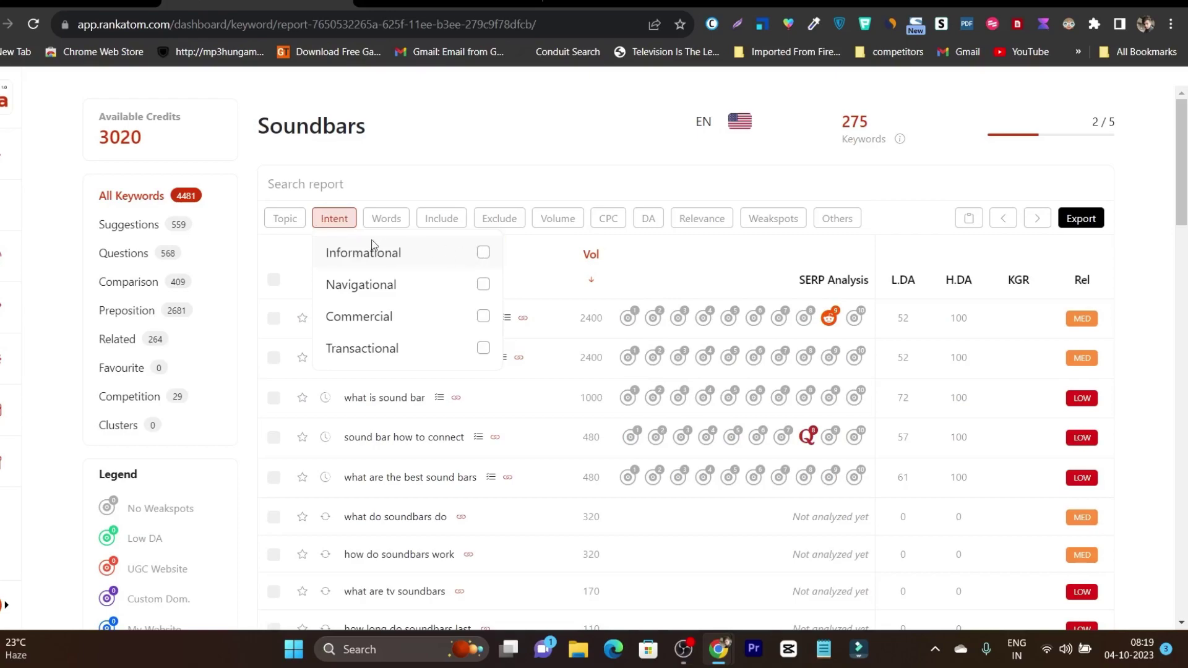
left_click(286, 221)
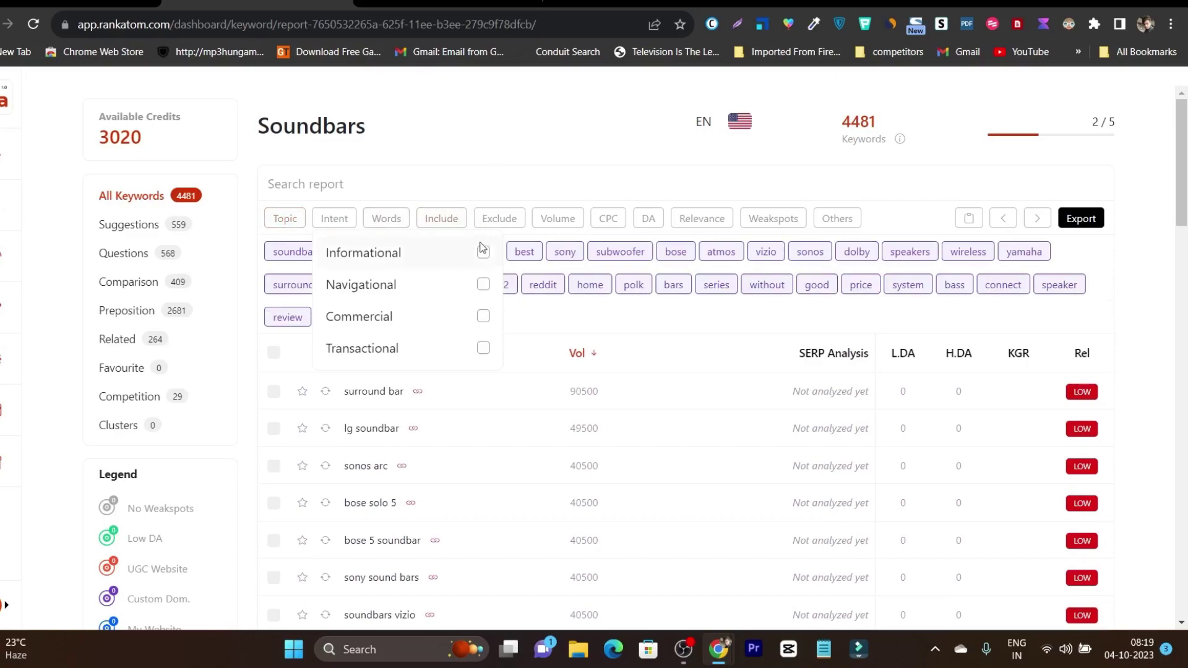
left_click(334, 220)
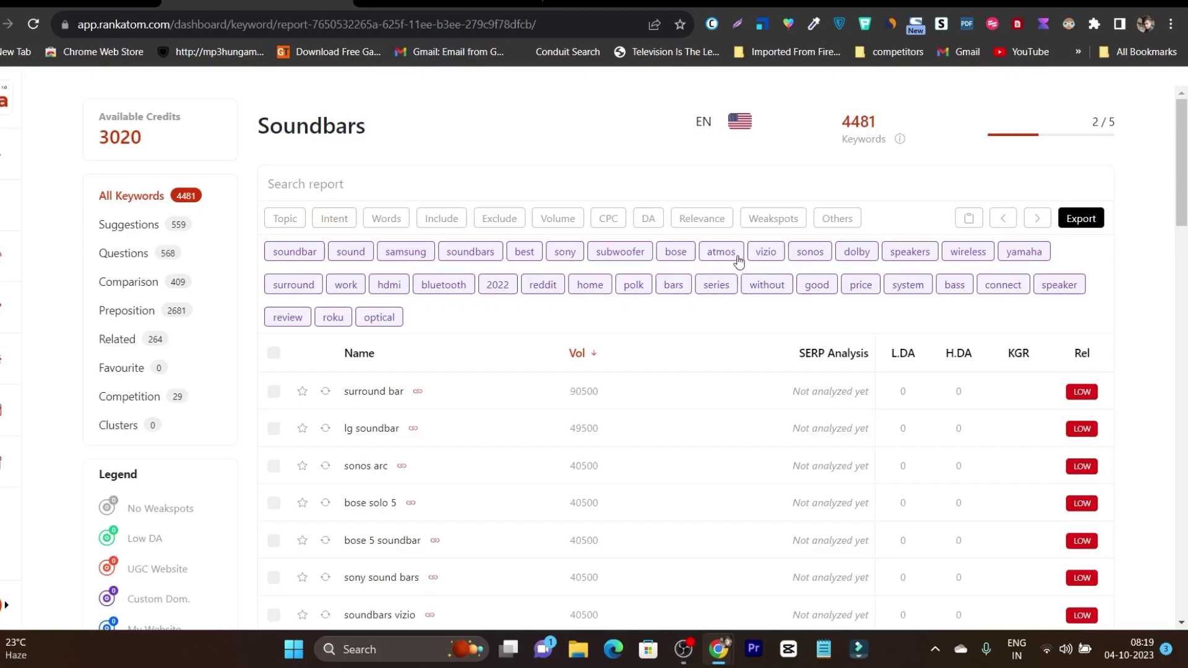
Deselect the subwoofer, surround, bluetooth and bars topics, and review the remaining keyword count and list
left_click(621, 254)
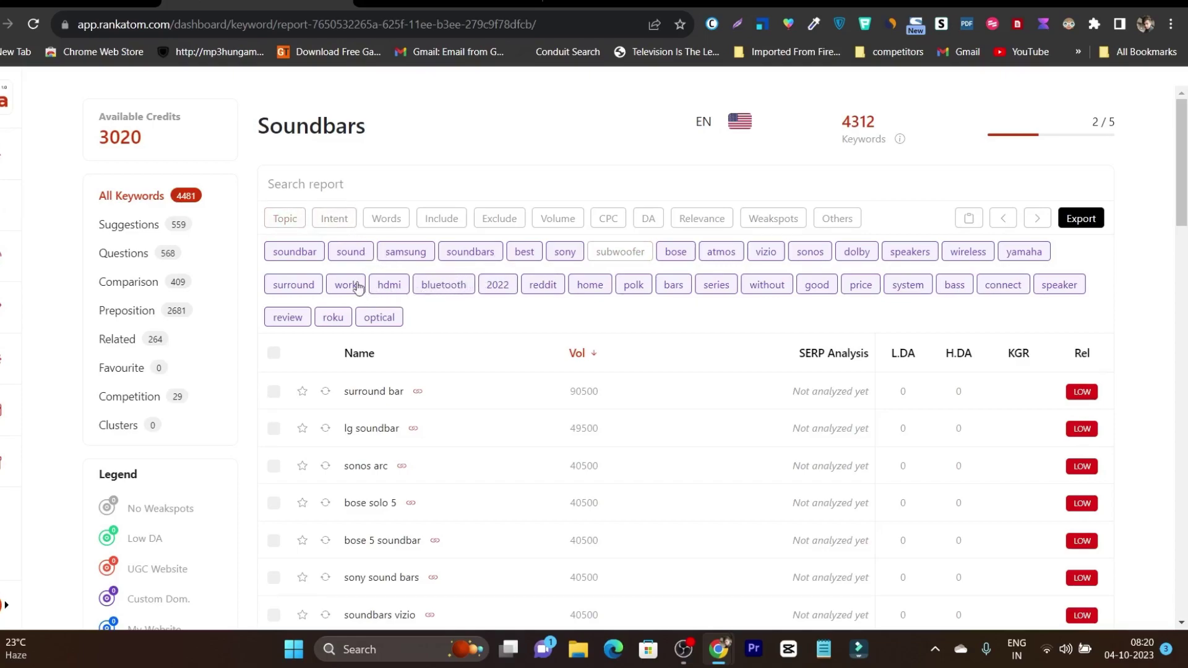
left_click(300, 285)
left_click(443, 286)
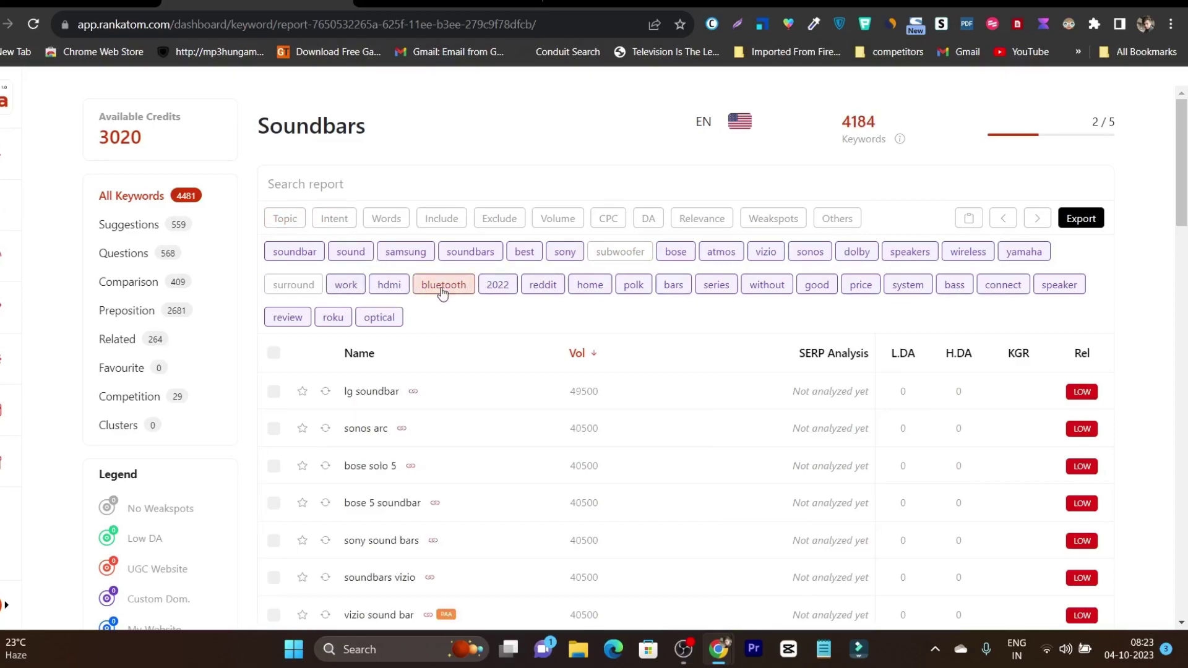
left_click(673, 286)
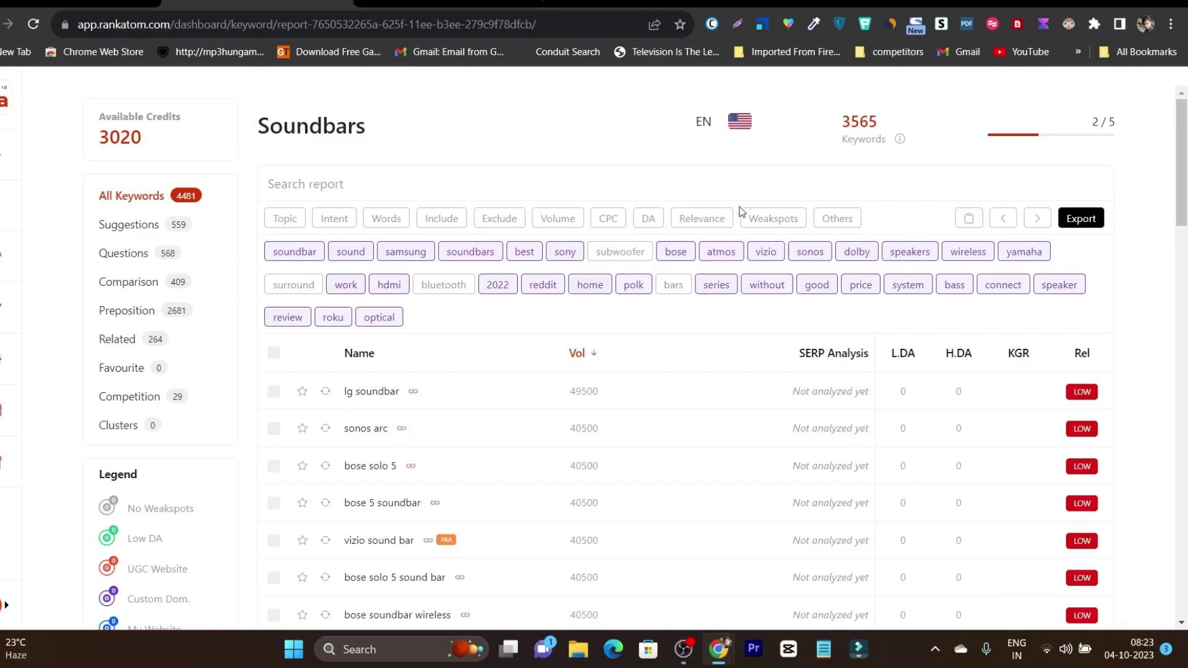
left_click_drag(841, 124, 878, 121)
scroll(494, 358, "down", 3)
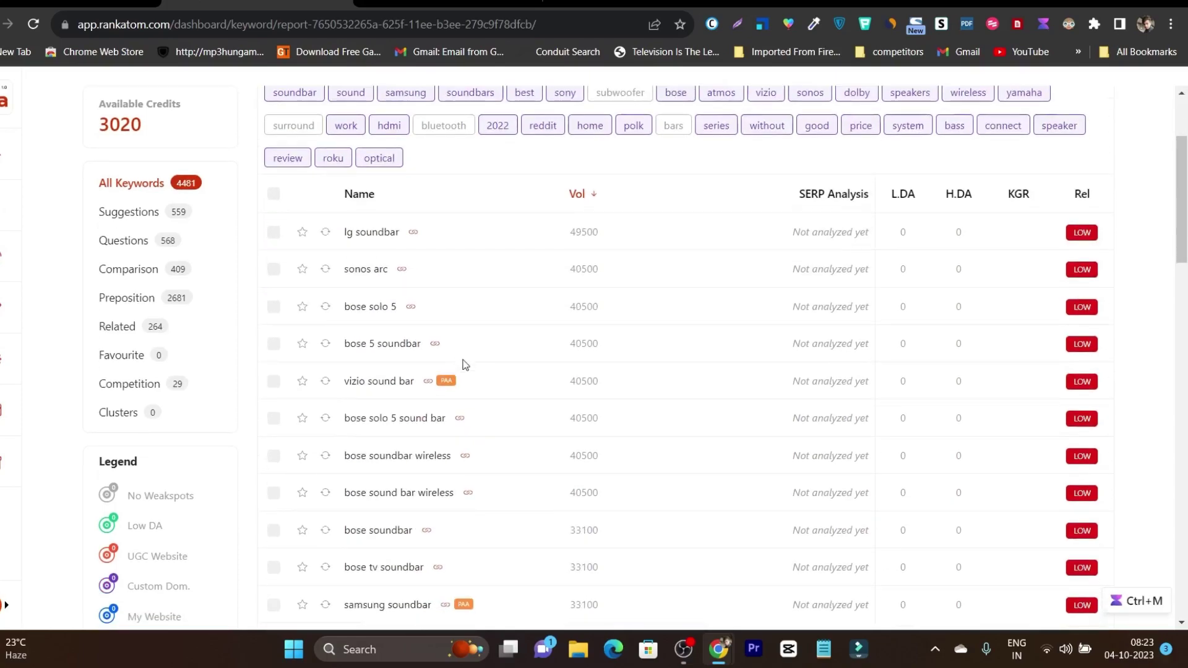
scroll(468, 383, "up", 1)
scroll(461, 371, "up", 2)
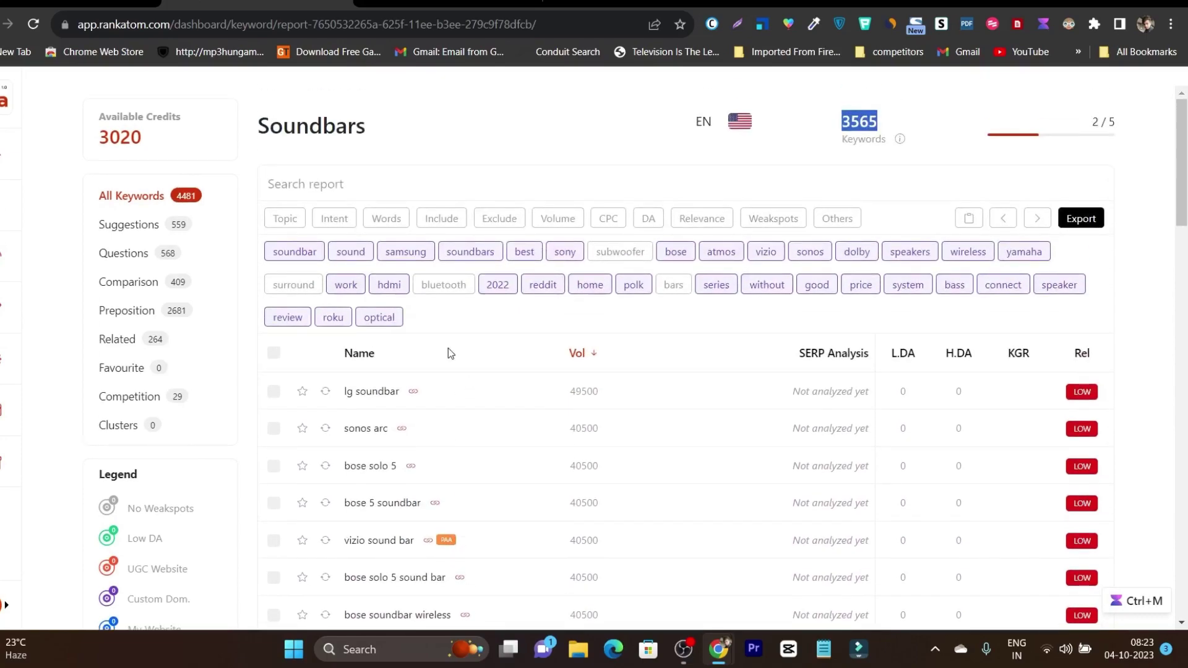
scroll(653, 362, "down", 4)
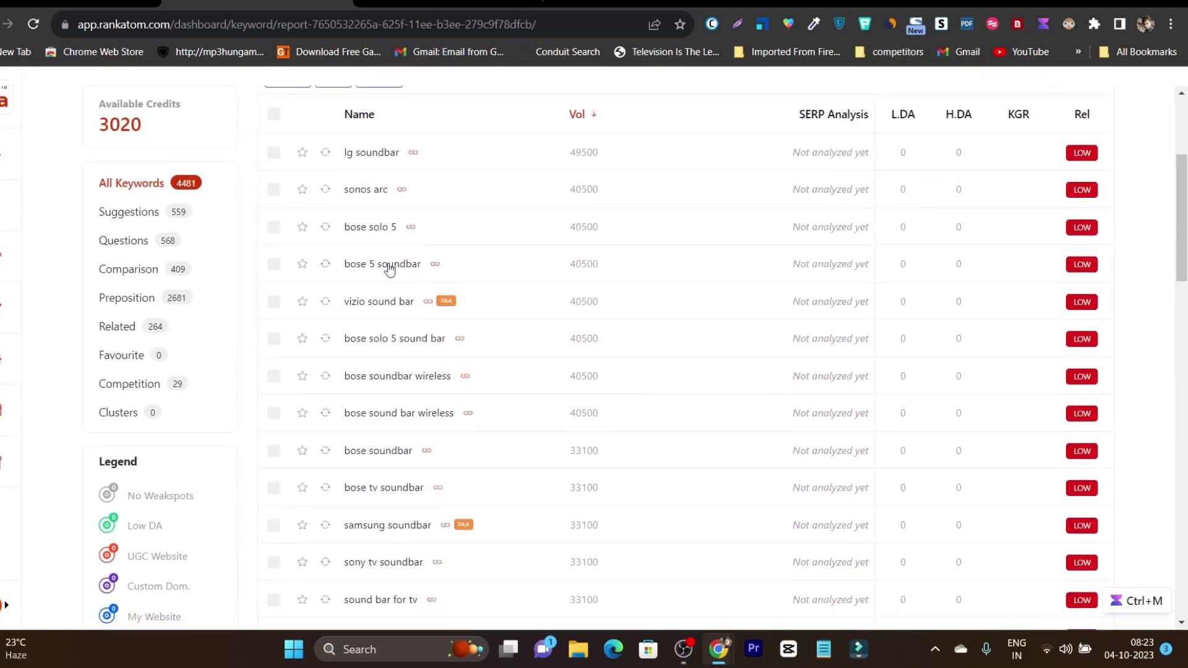
Analyse the search results of the keywords "lg soundbar", "bose solo 5" and "bose solo 5 sound bar"
left_click(273, 152)
left_click(274, 227)
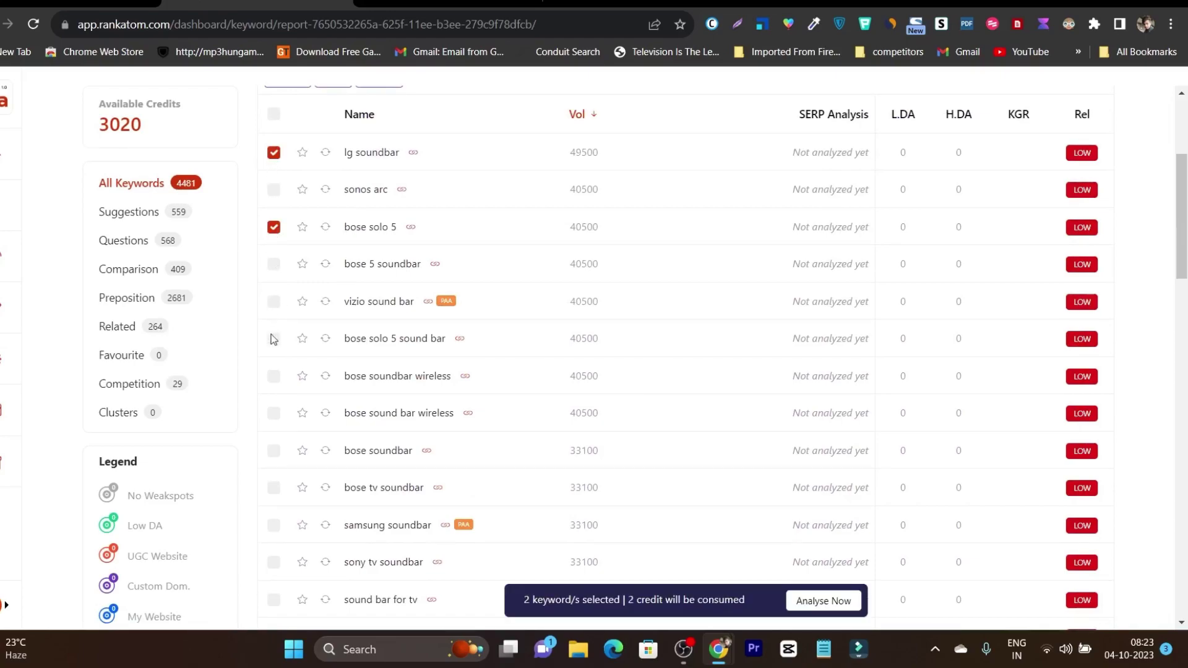
left_click(274, 341)
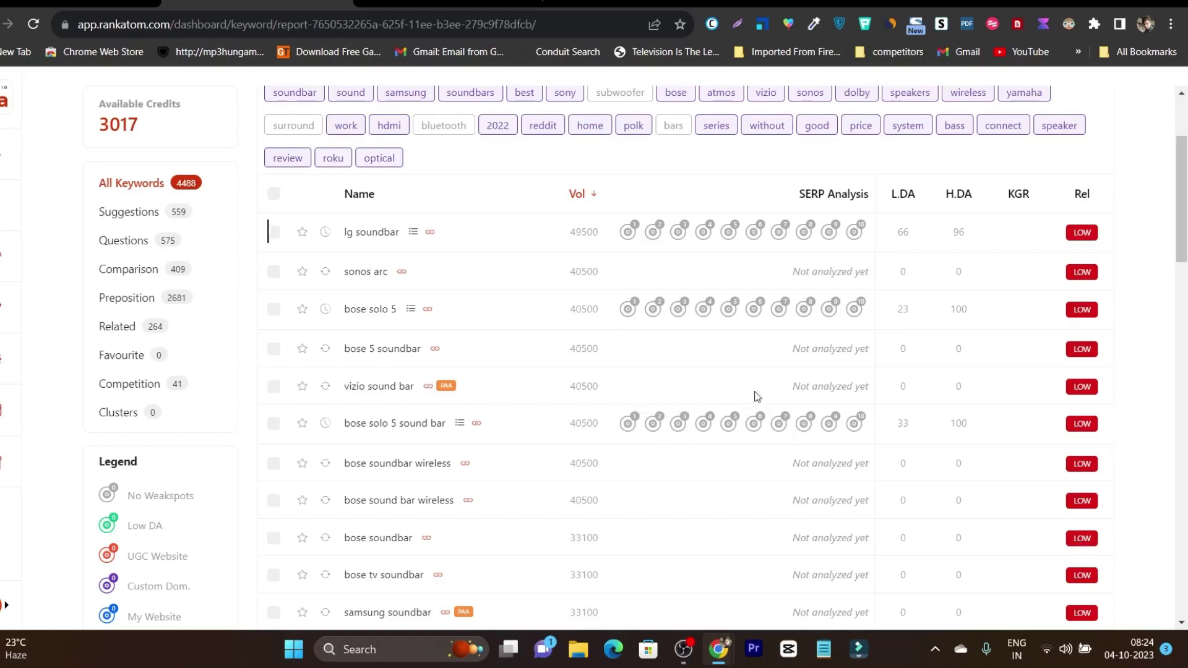
Open the search results for "bose solo 5 sound bar", examine the ranking pages' domain authority and age, and close them
left_click(459, 424)
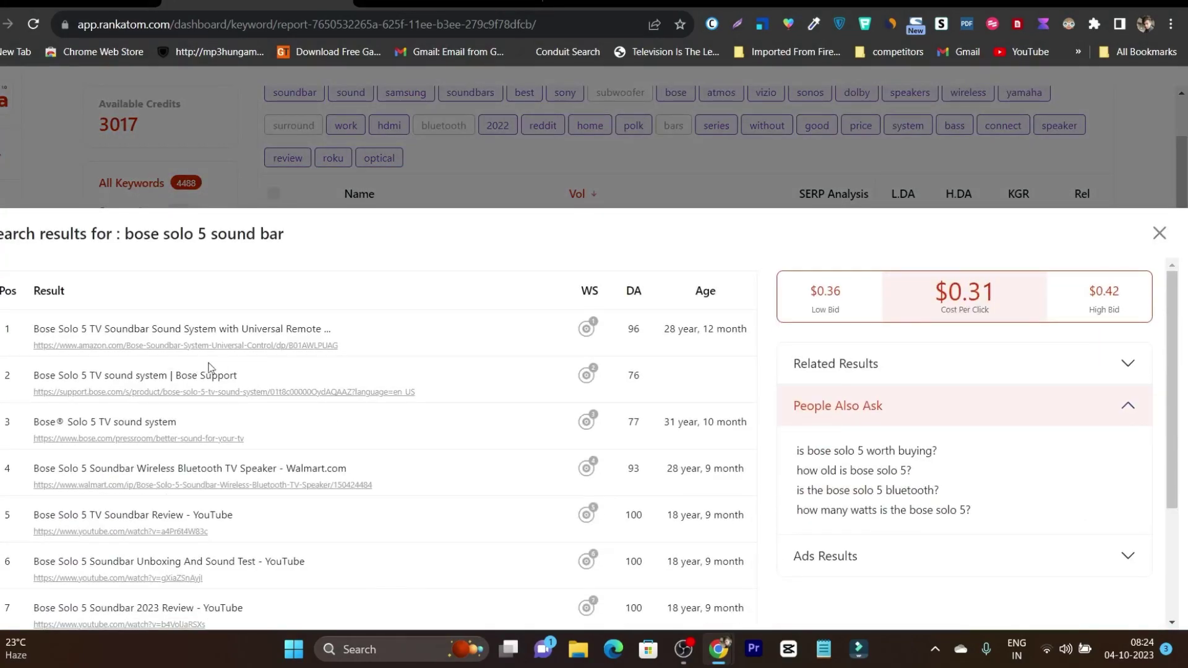
scroll(433, 363, "down", 3)
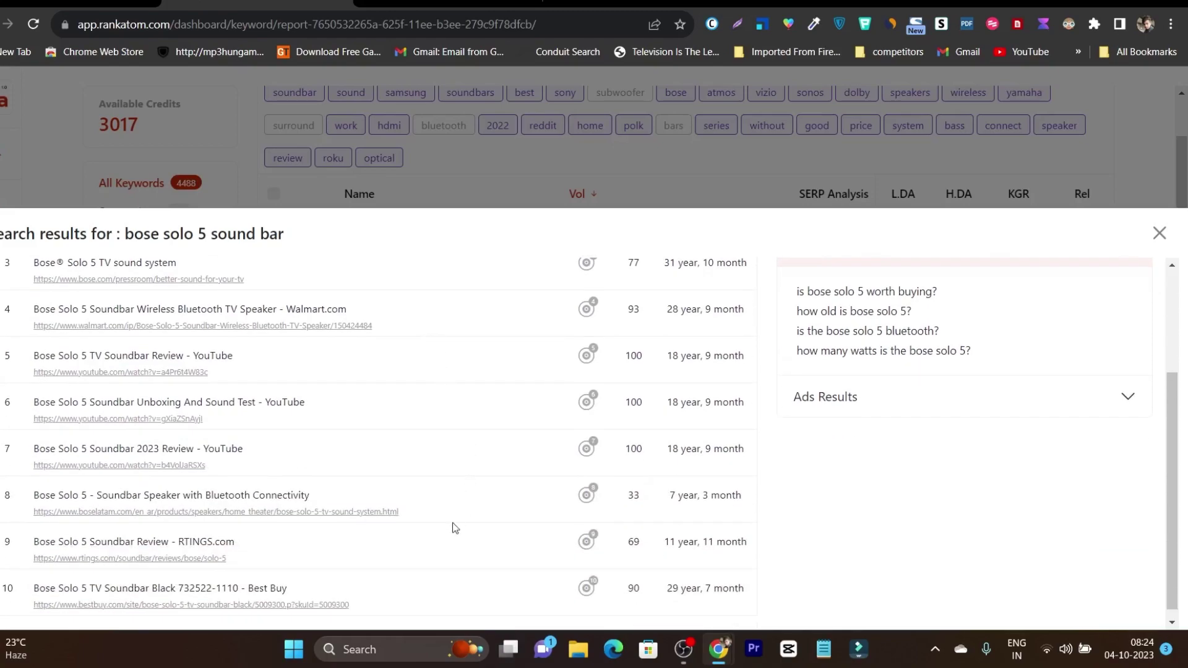
scroll(444, 536, "up", 2)
scroll(512, 525, "up", 2)
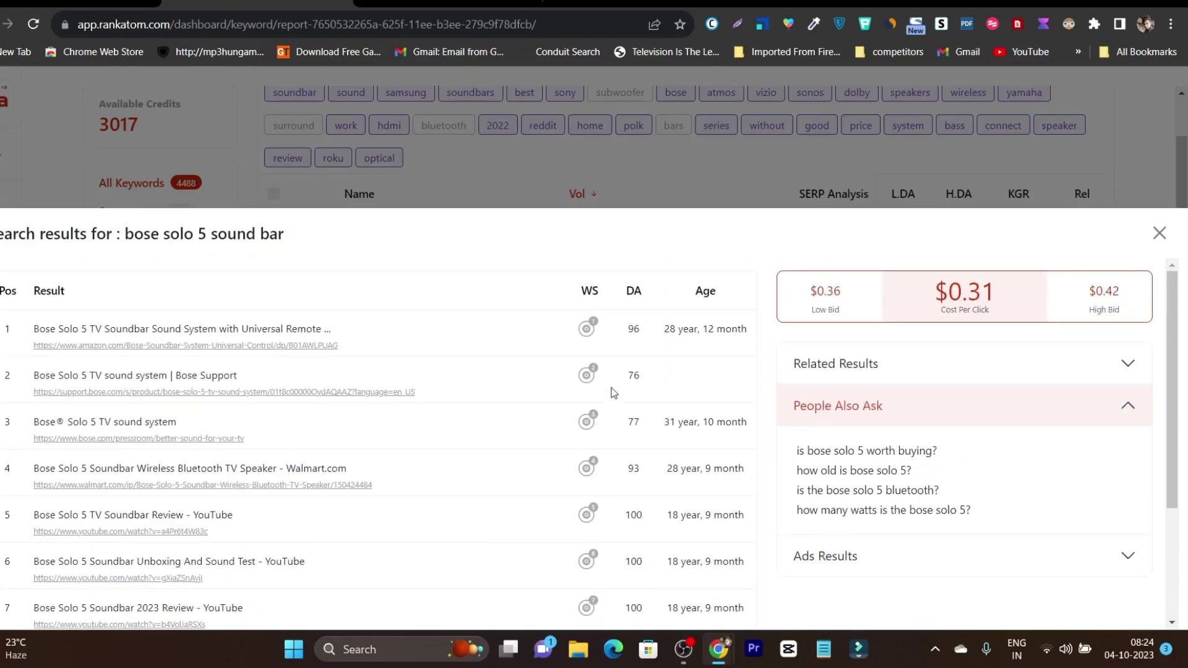
scroll(638, 443, "down", 3)
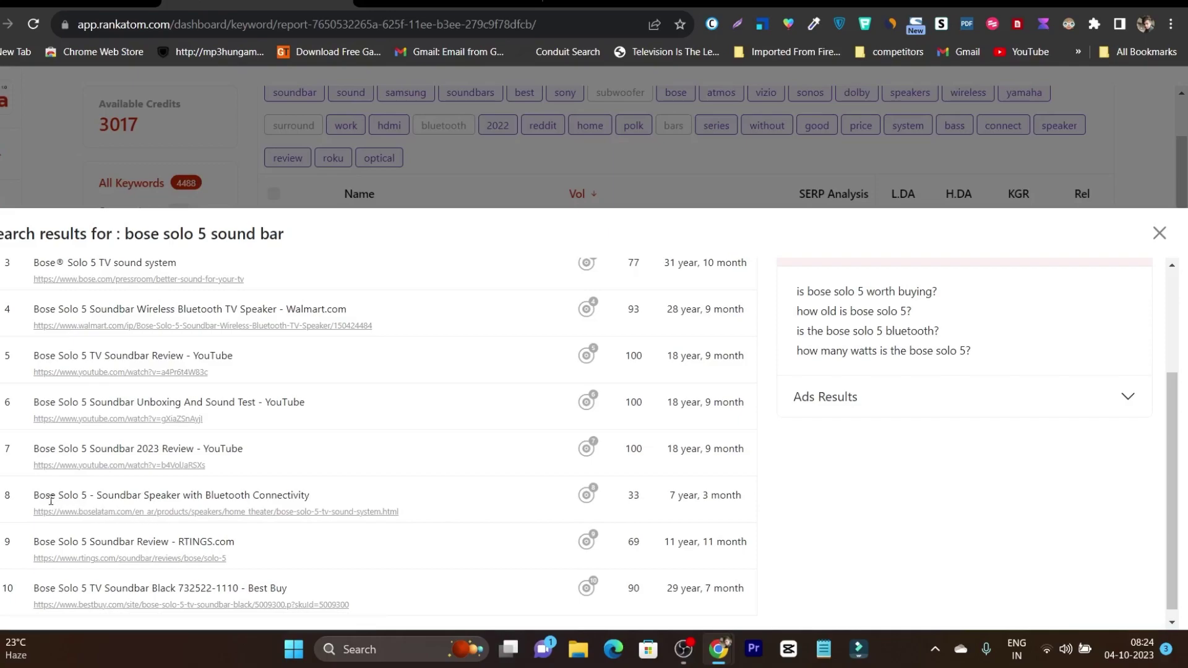
scroll(798, 356, "up", 3)
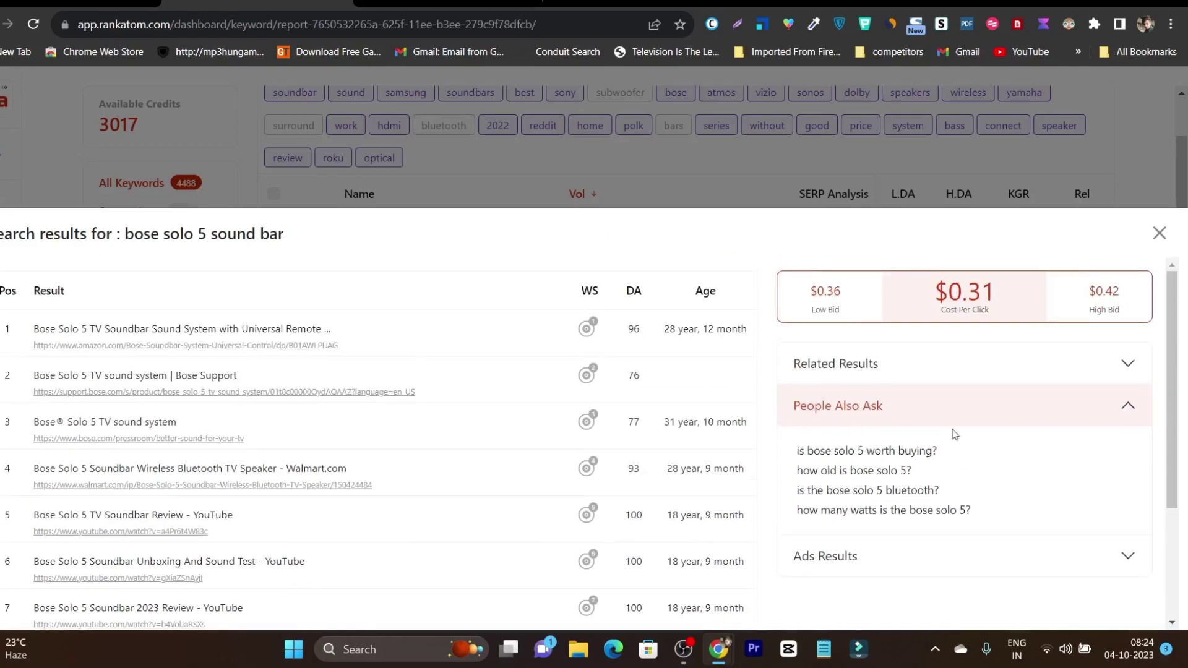
left_click(1158, 233)
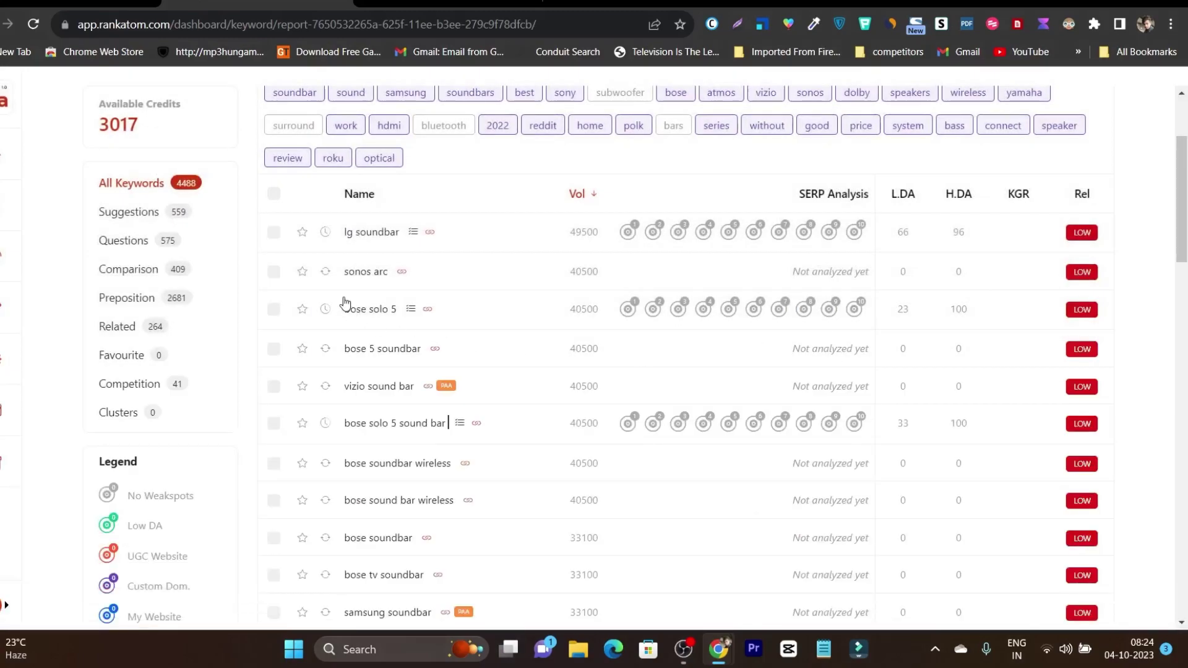
Browse the Suggestions and Comparison keyword lists of the soundbars report
scroll(497, 296, "up", 3)
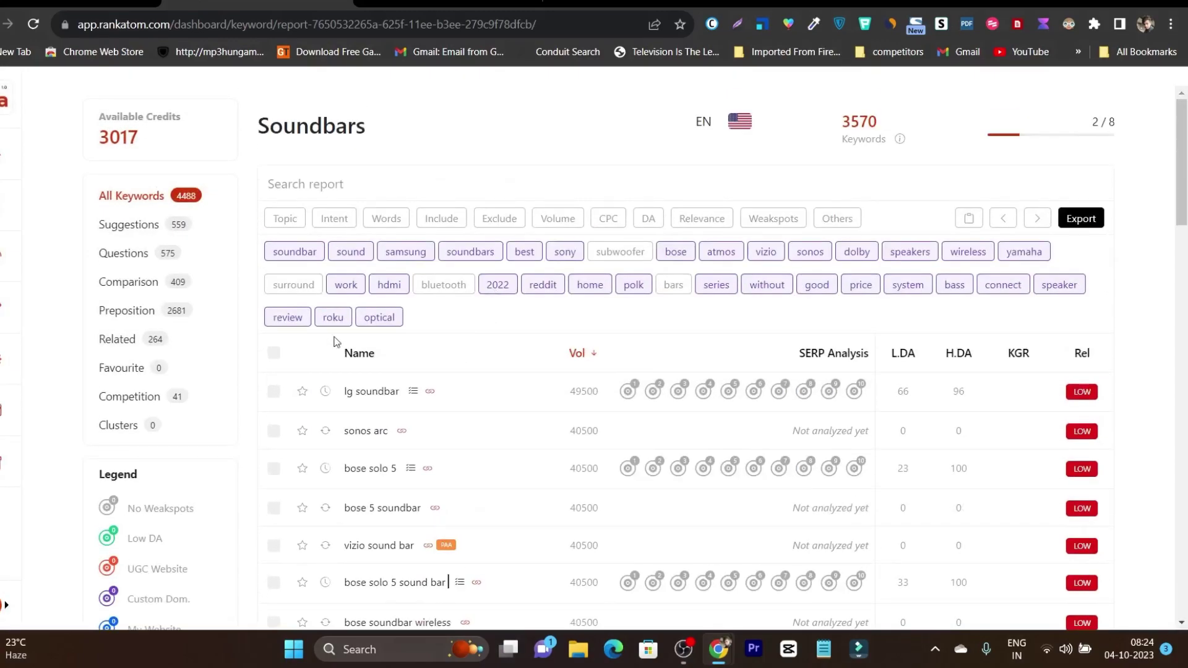
left_click(128, 226)
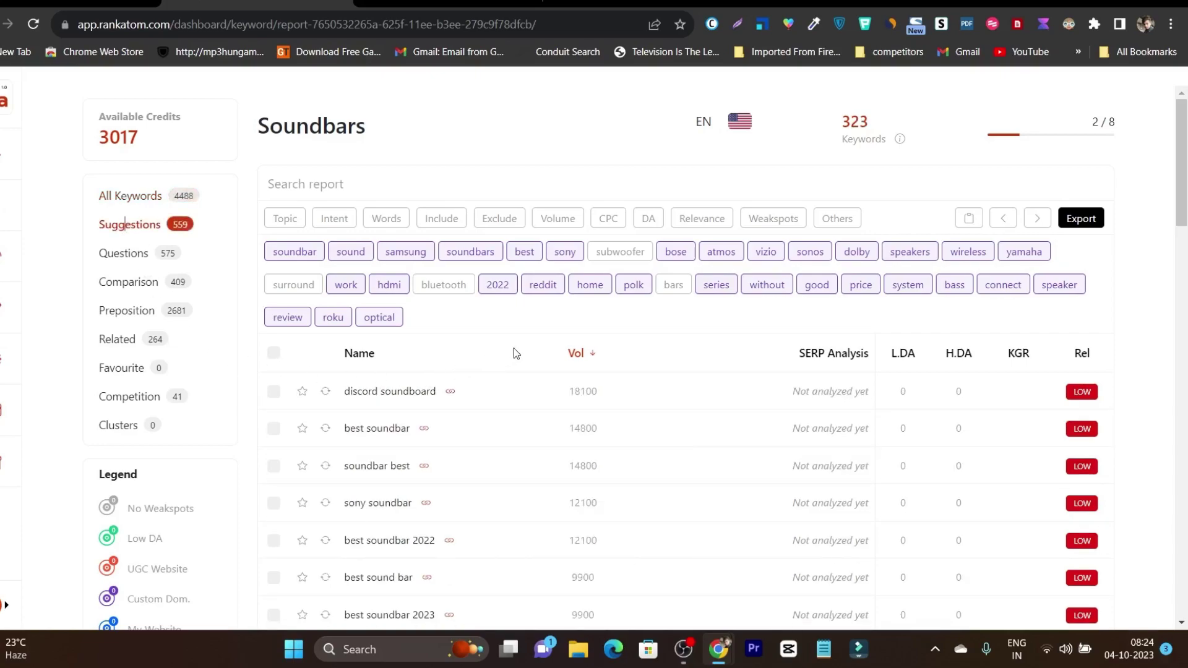
scroll(637, 357, "down", 1)
scroll(619, 365, "down", 3)
scroll(451, 323, "down", 4)
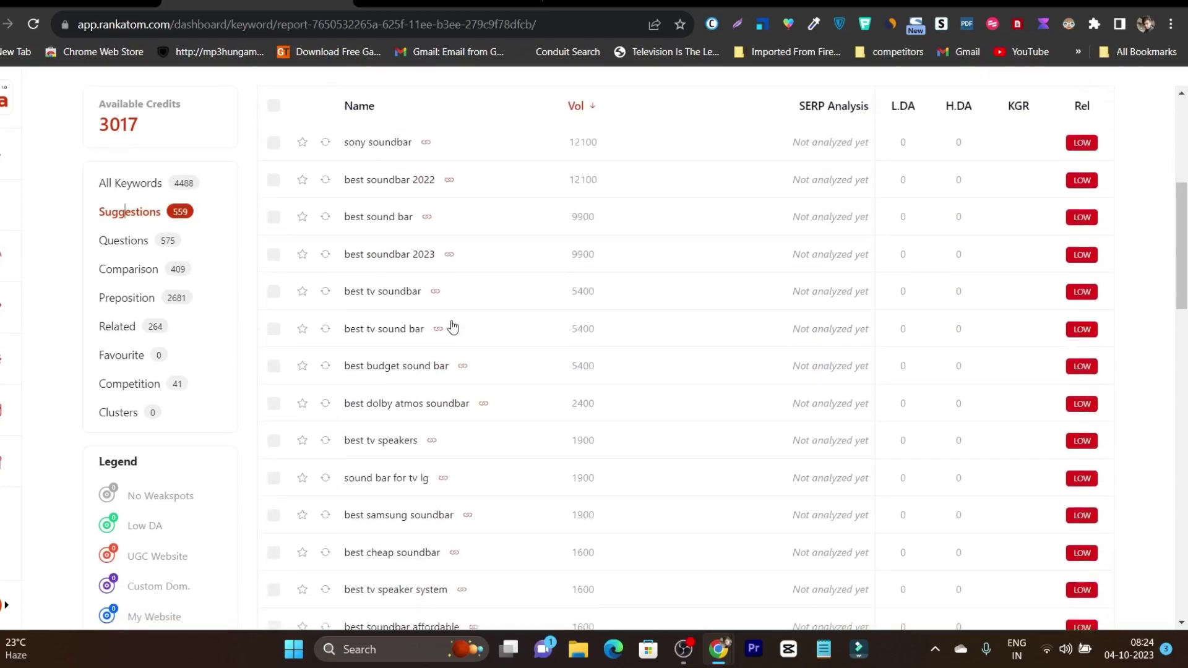
scroll(464, 351, "up", 3)
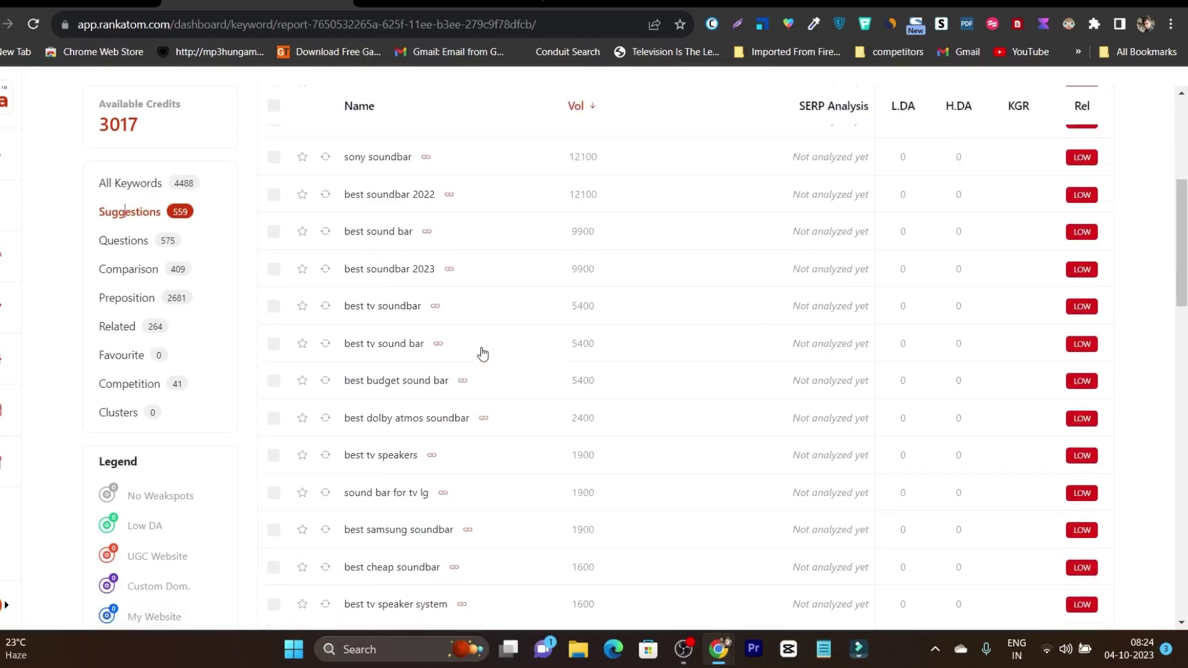
left_click(116, 275)
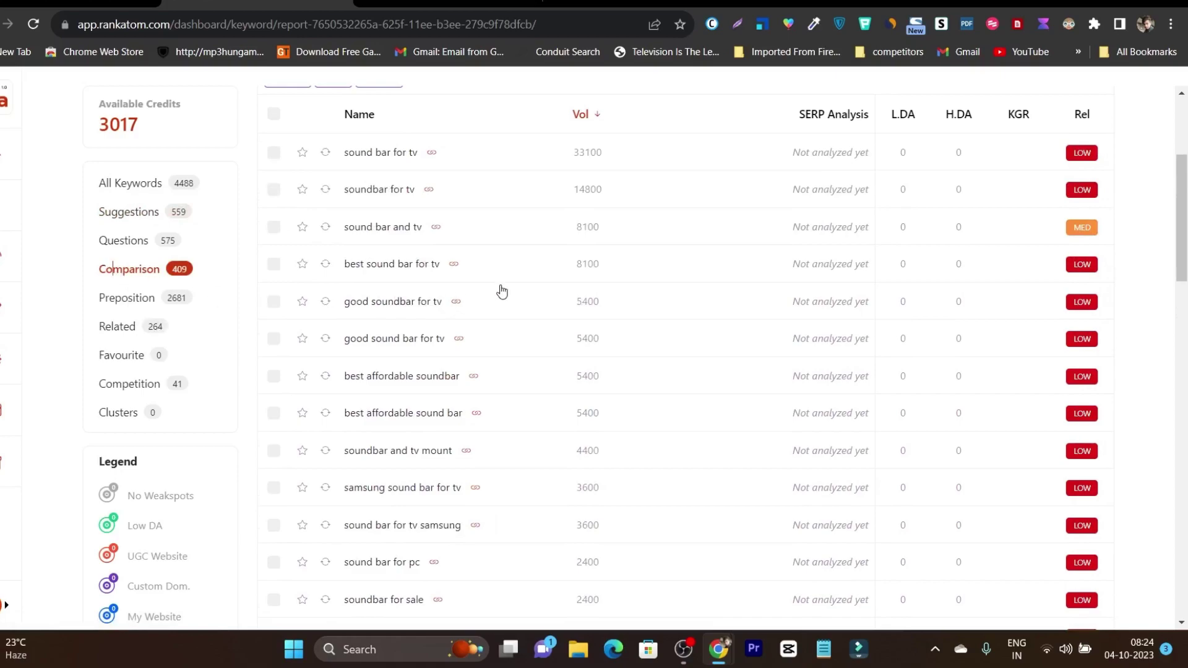
scroll(517, 295, "up", 4)
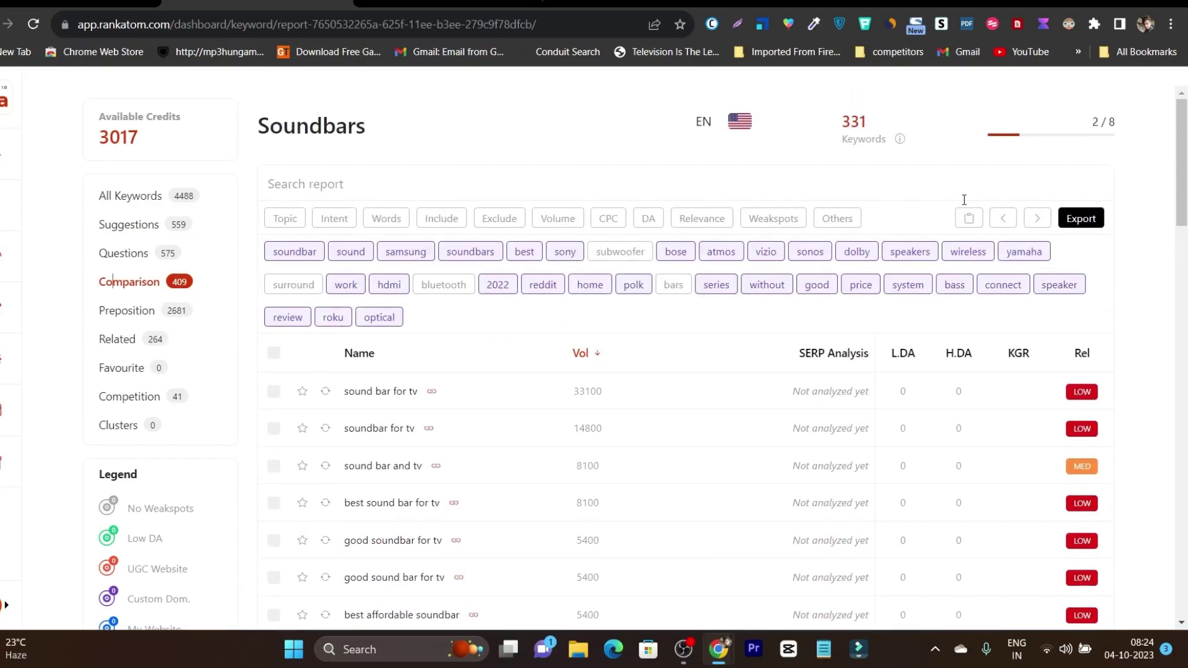
Re-include the surround topic for the Comparison keywords, hide the topic filter options, and look through the list's relevance ratings
left_click(288, 250)
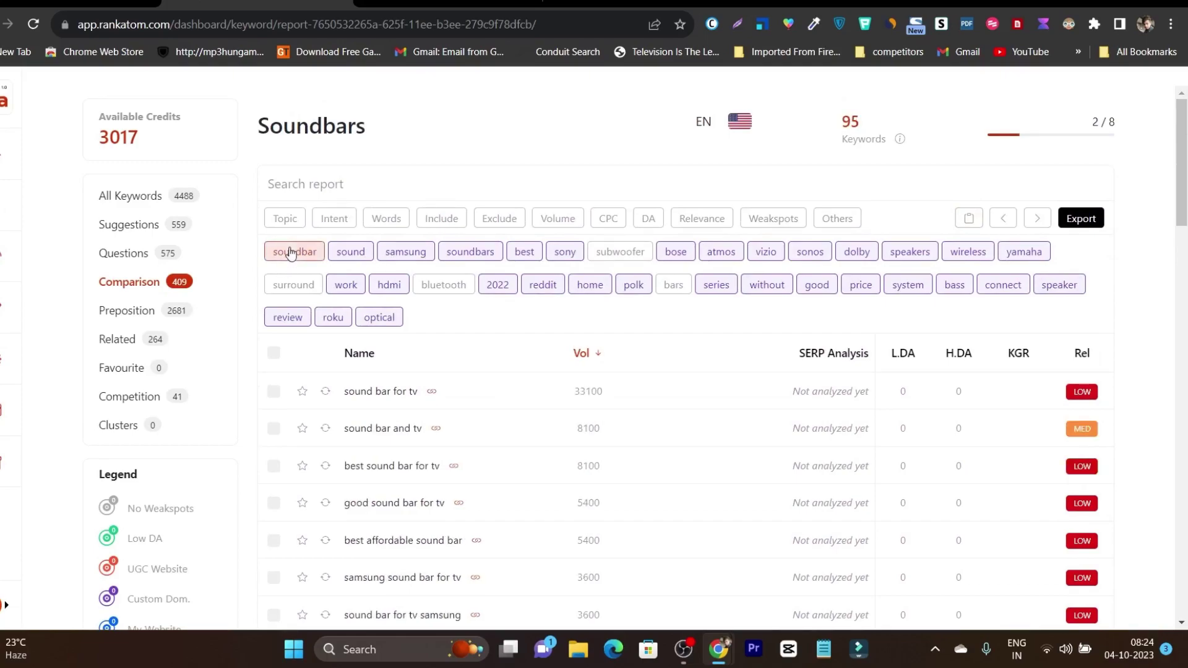
left_click(292, 285)
left_click(287, 225)
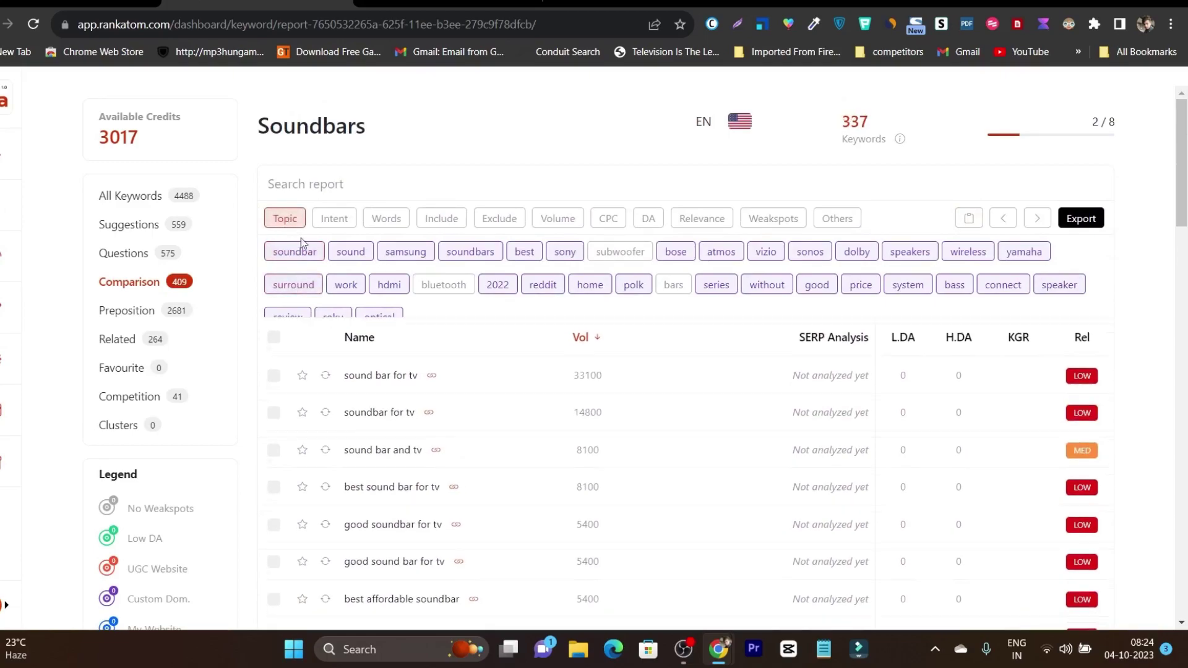
scroll(546, 326, "down", 1)
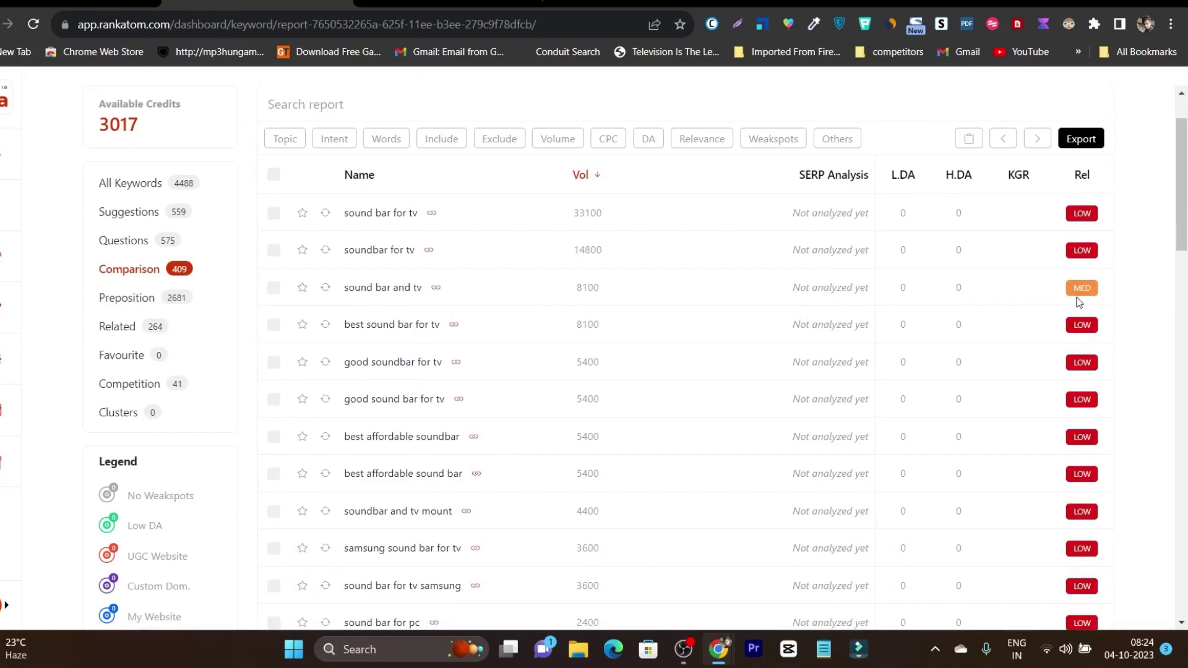
scroll(1105, 420, "down", 6)
scroll(1083, 464, "up", 4)
scroll(1064, 414, "up", 4)
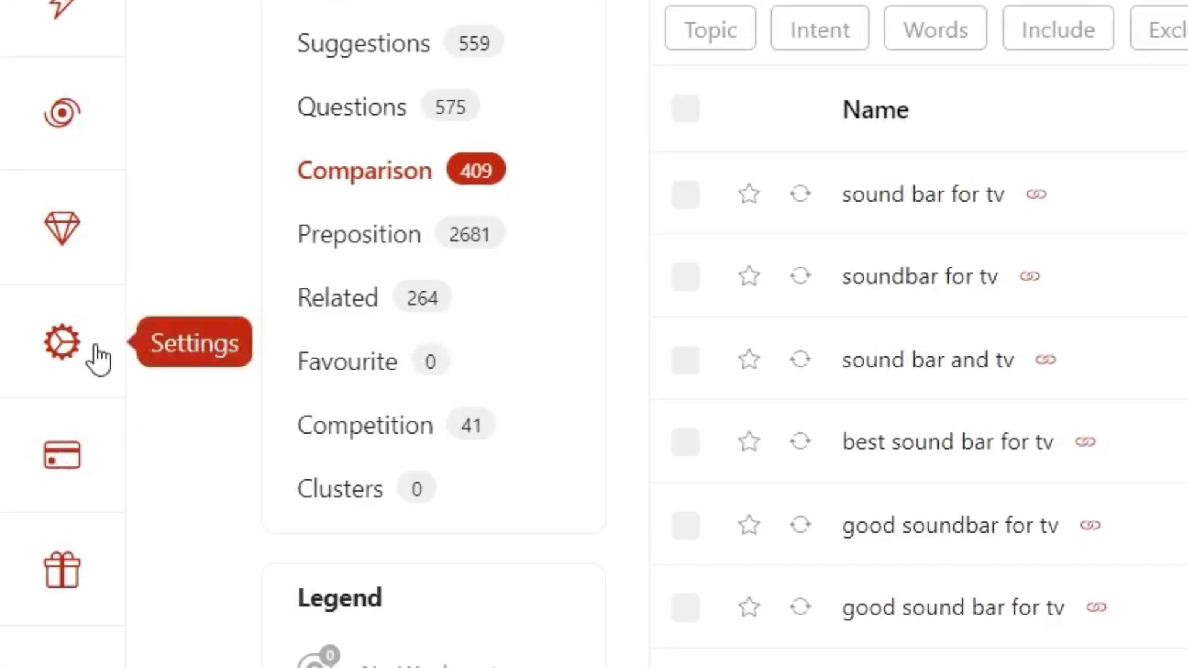
Enable Keyword Golden Ratio in the keyword research settings and save them
left_click(96, 349)
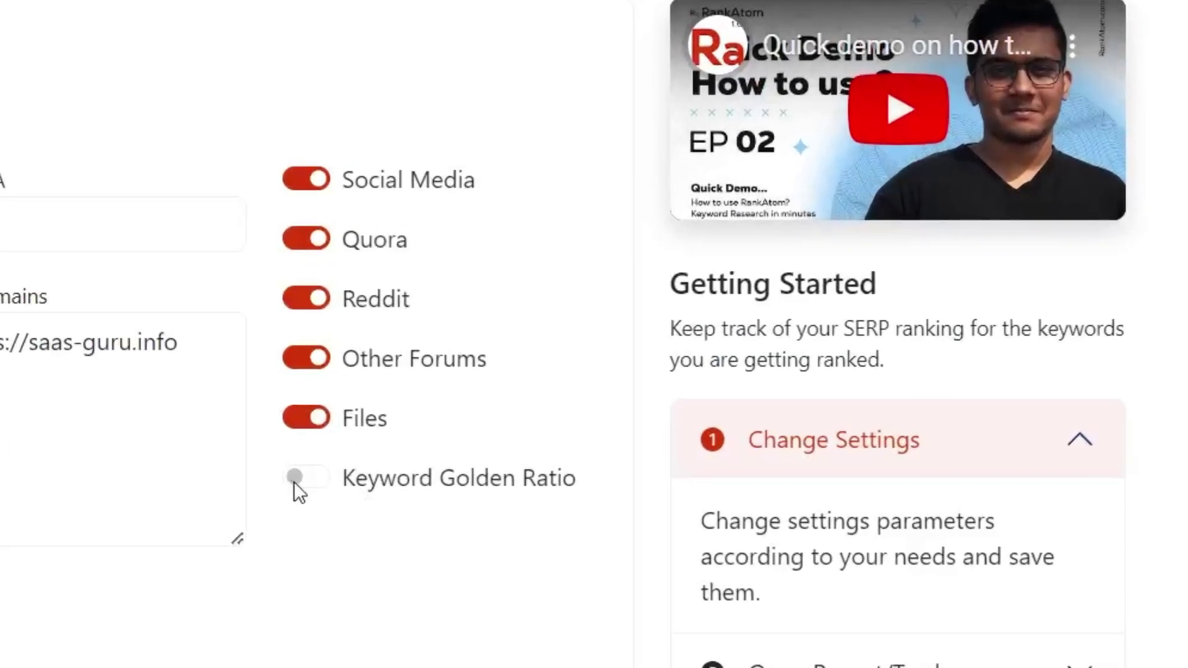
left_click(690, 365)
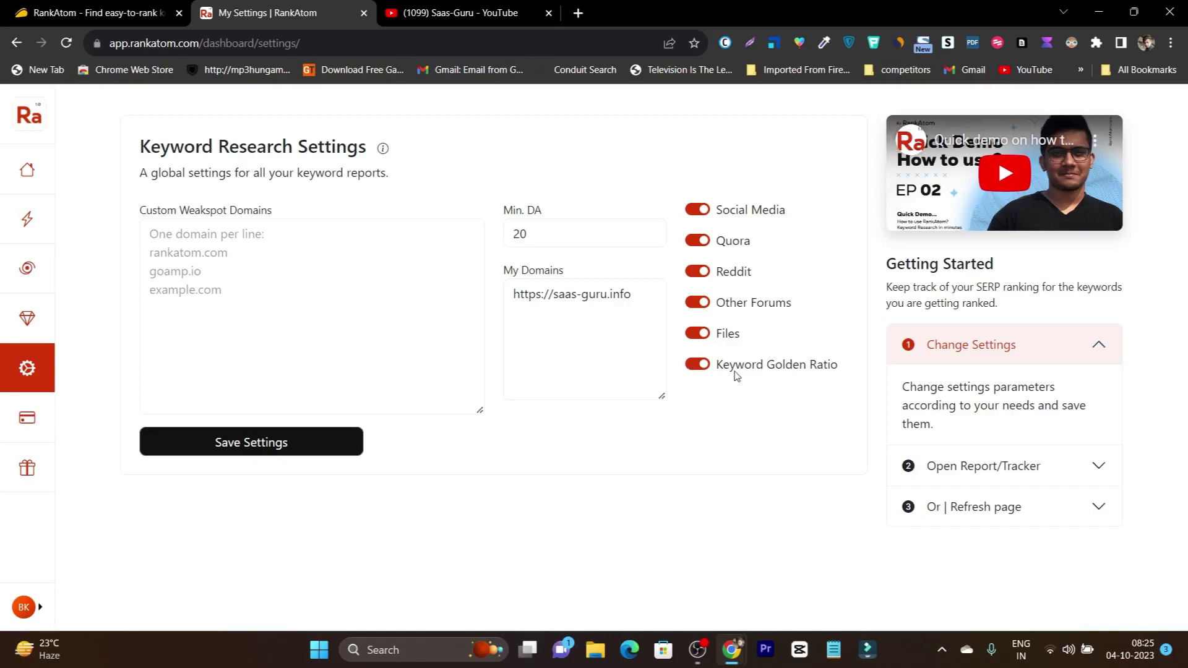
left_click(247, 444)
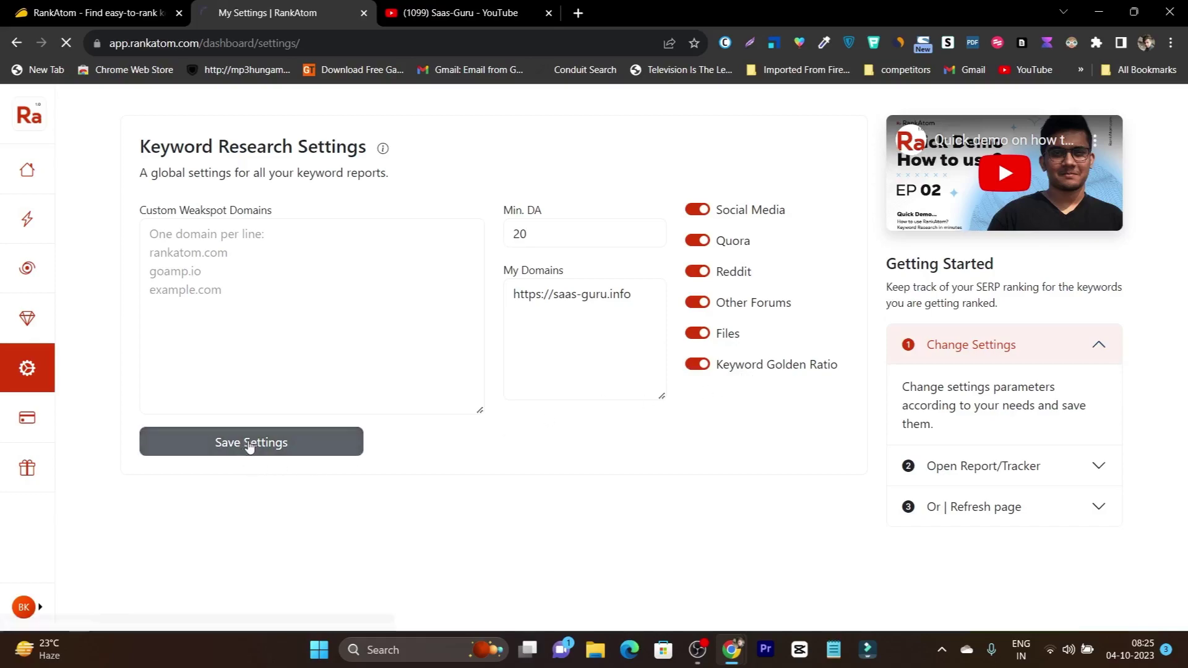
Reopen the soundbars report and analyse the keywords "surround bar", "sonos arc" and "sony sound bars"
left_click(31, 225)
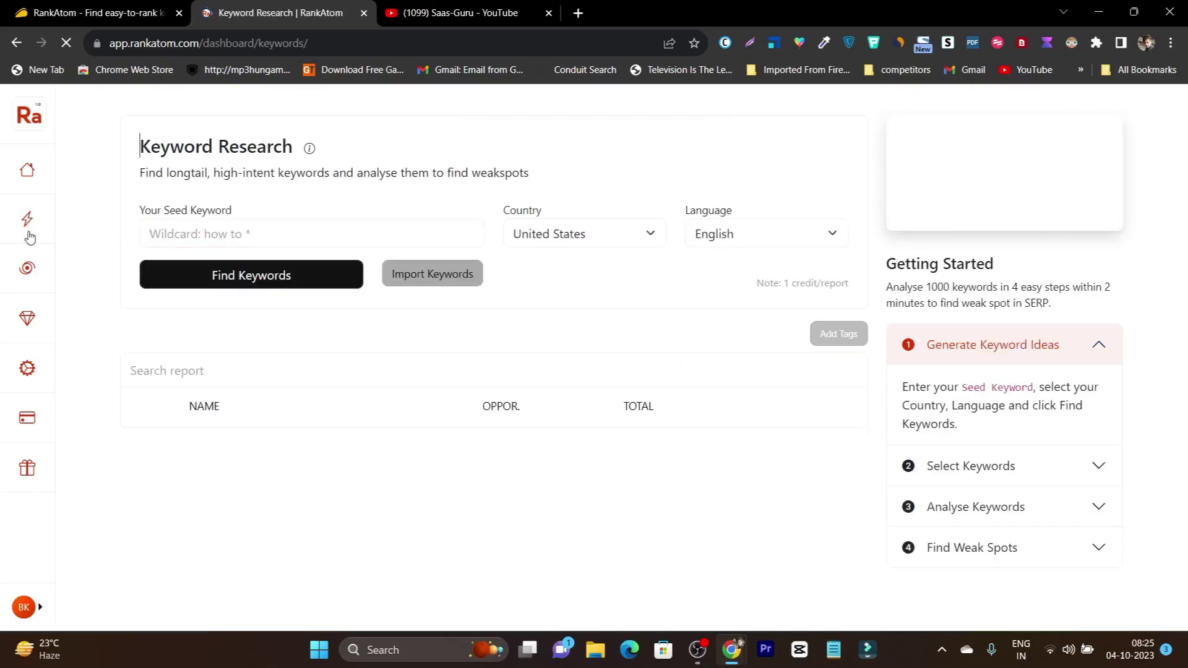
left_click(212, 442)
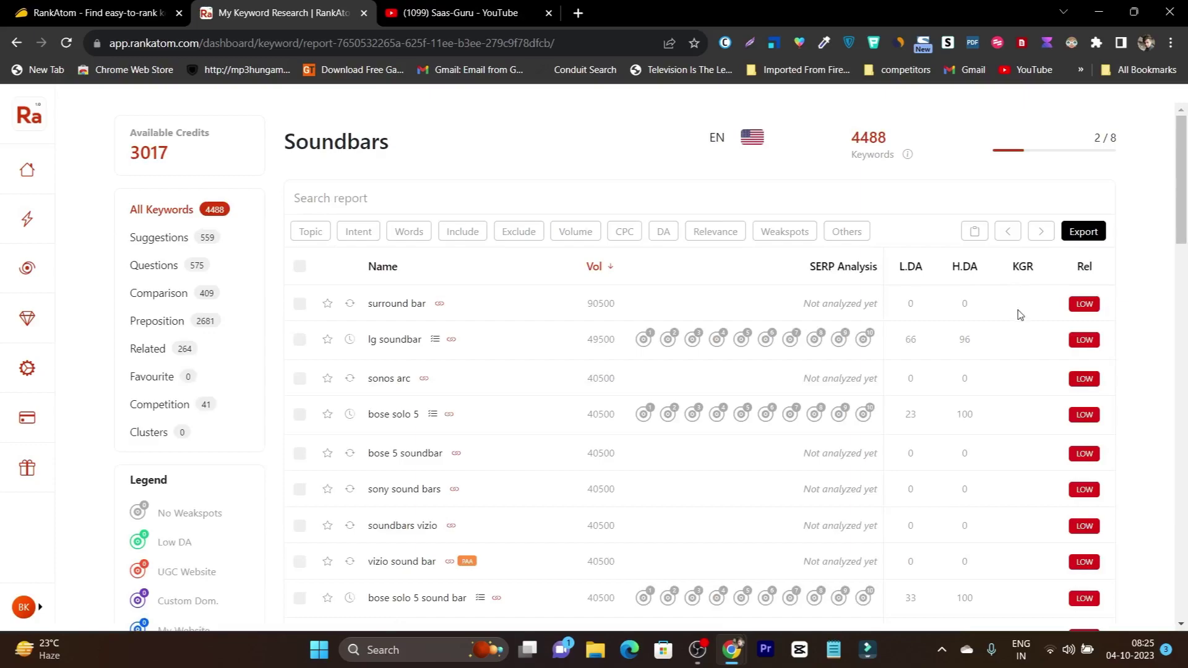
left_click(300, 305)
left_click(299, 305)
left_click(300, 306)
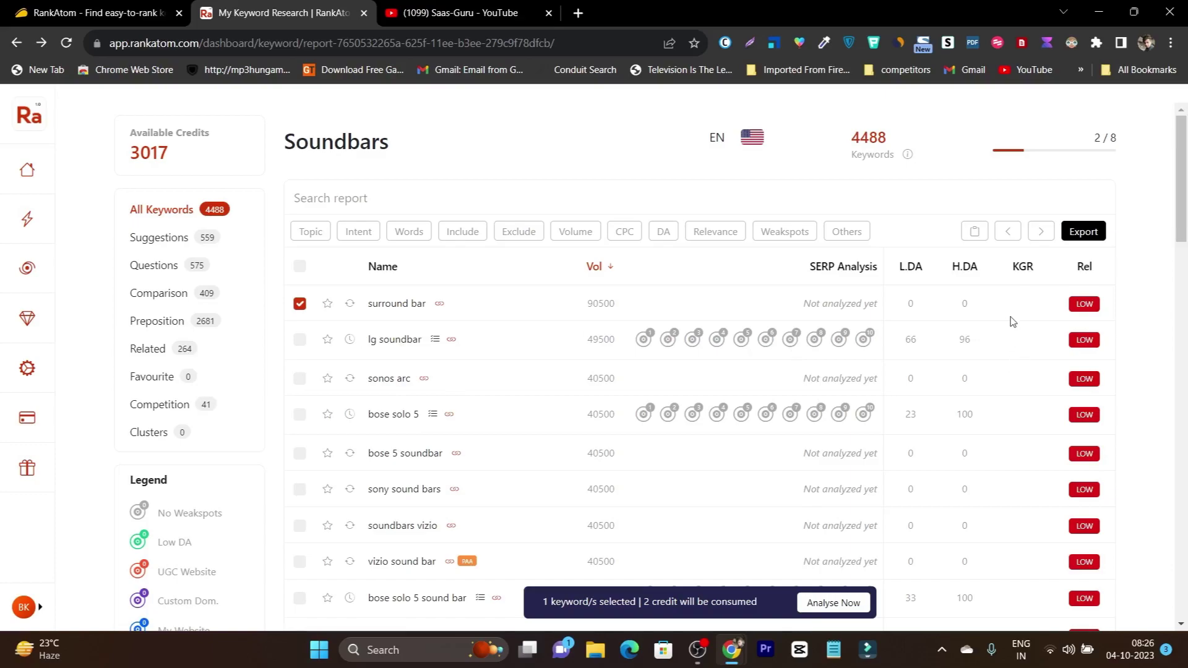
left_click(297, 379)
left_click(300, 489)
left_click(835, 603)
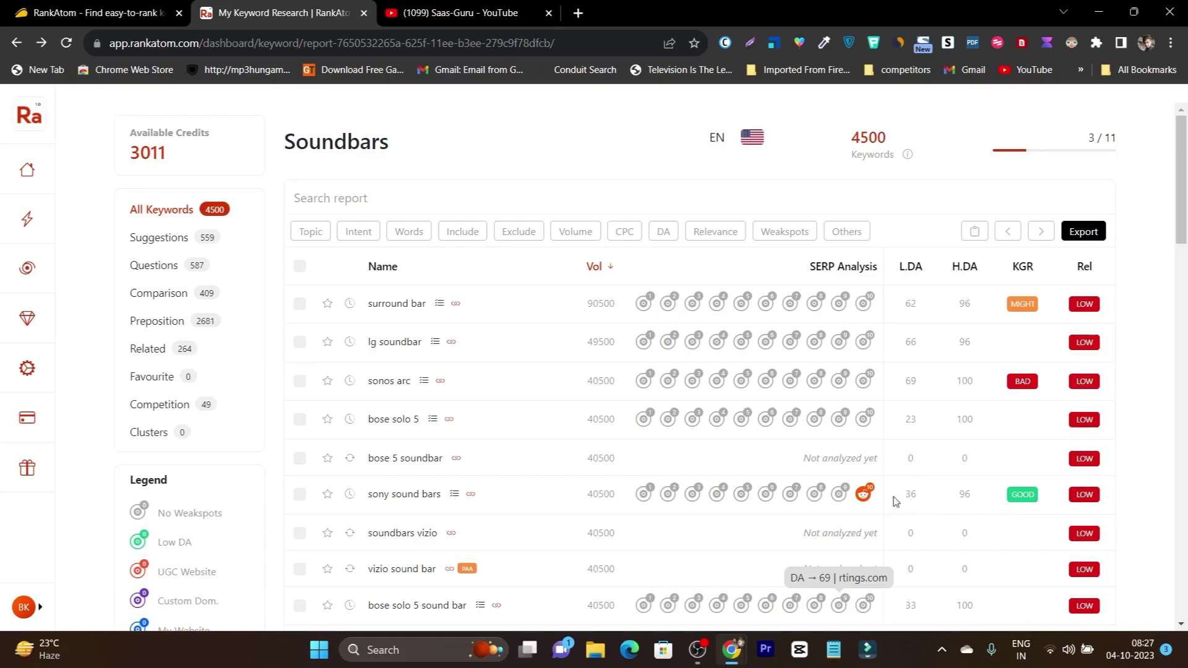
Open the search results for "sony sound bars", examine the ranking pages and their weak spots, and close them
left_click(454, 495)
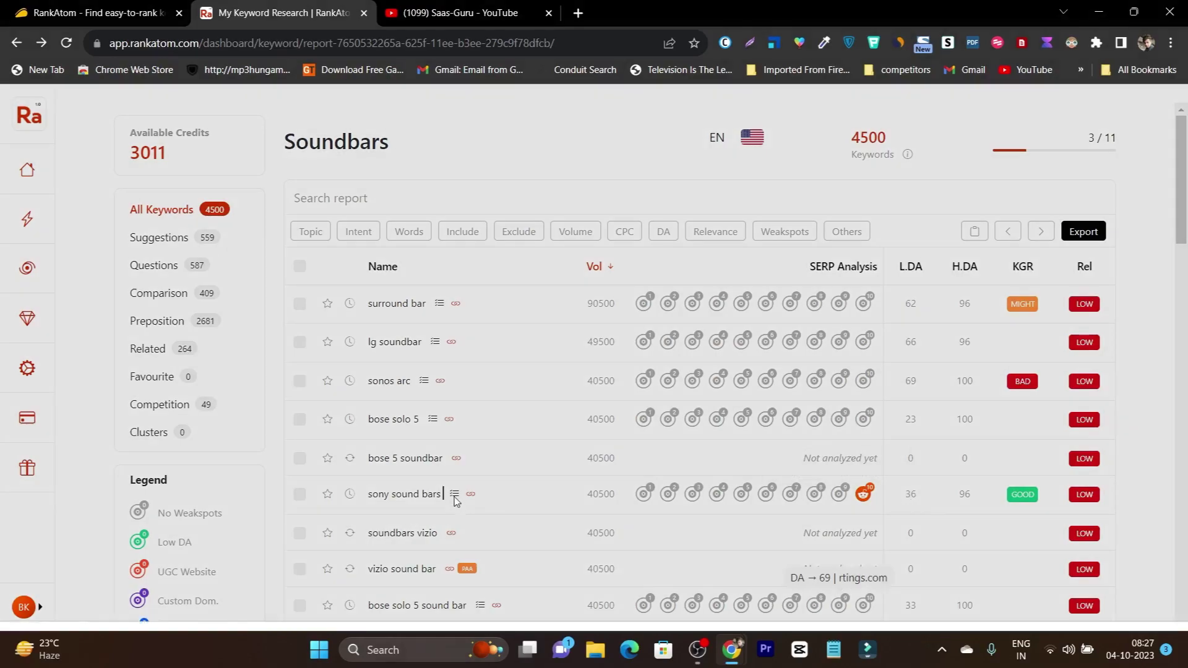
scroll(606, 448, "down", 3)
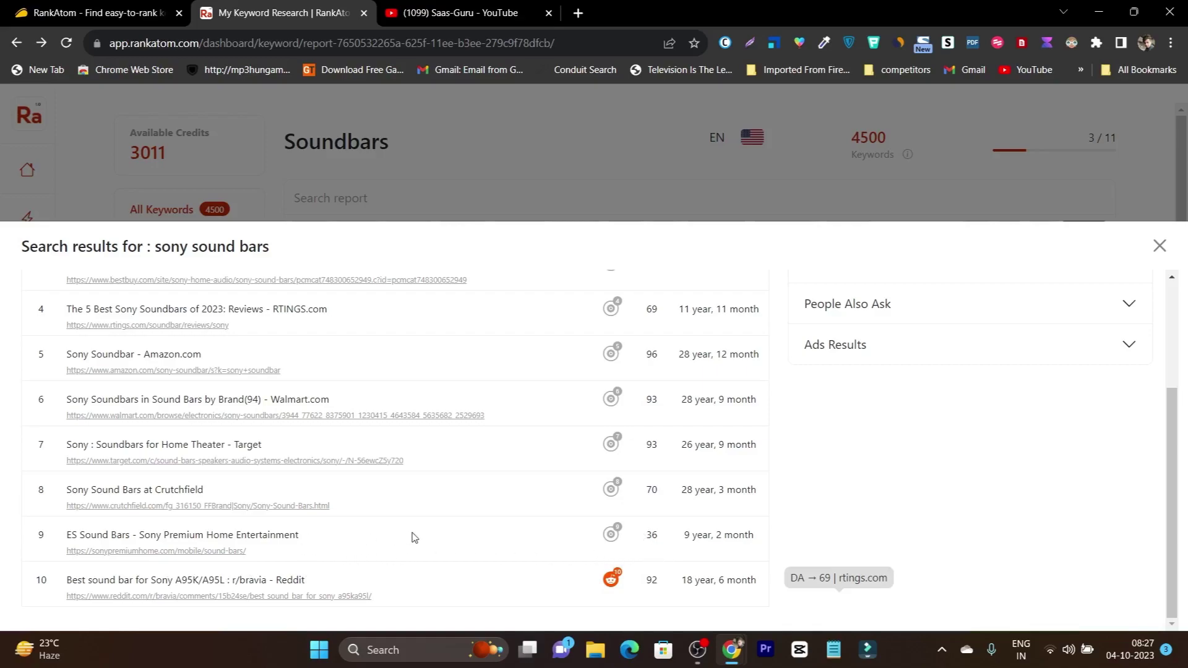
scroll(493, 533, "up", 3)
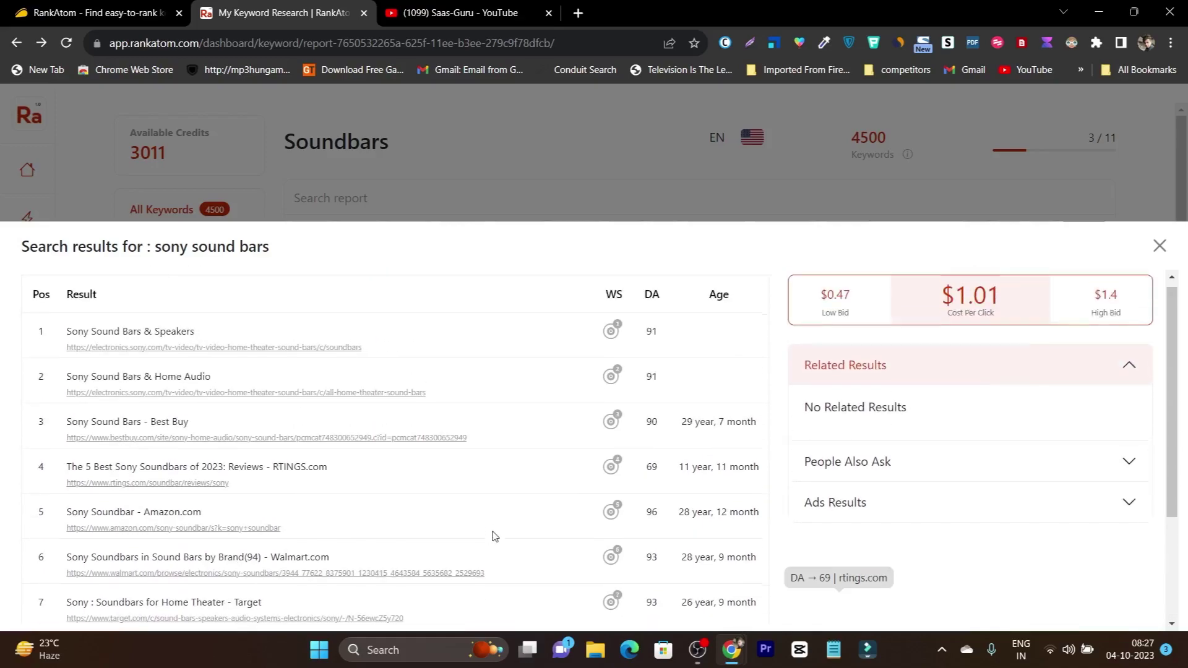
scroll(602, 546, "down", 3)
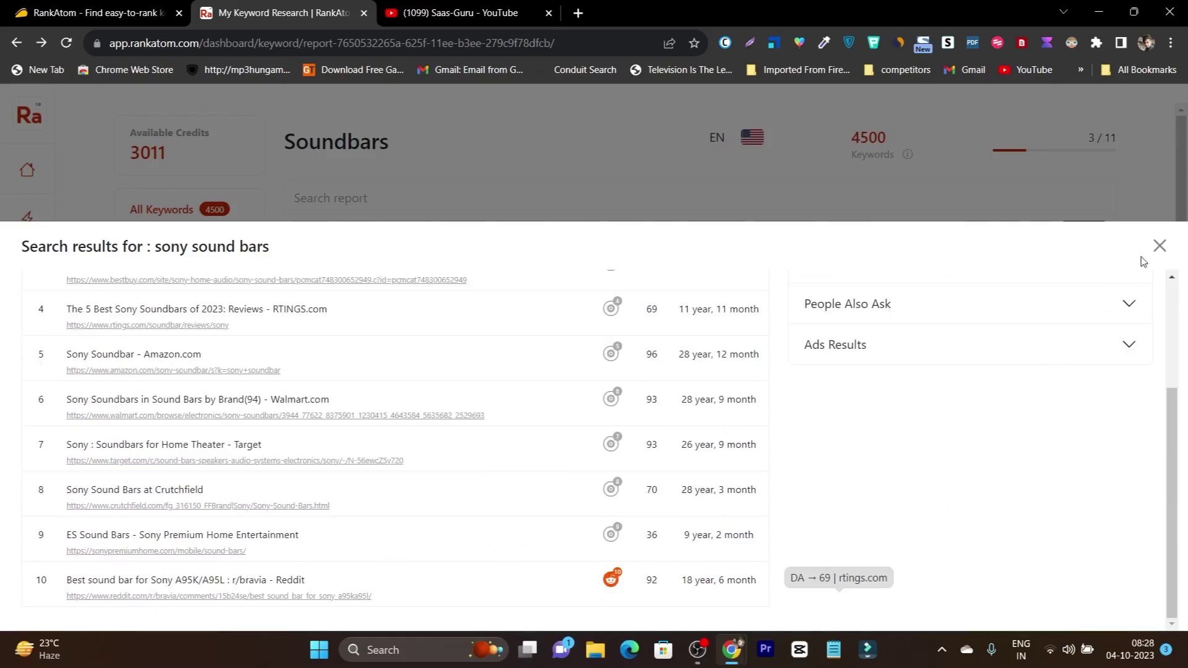
left_click(1158, 245)
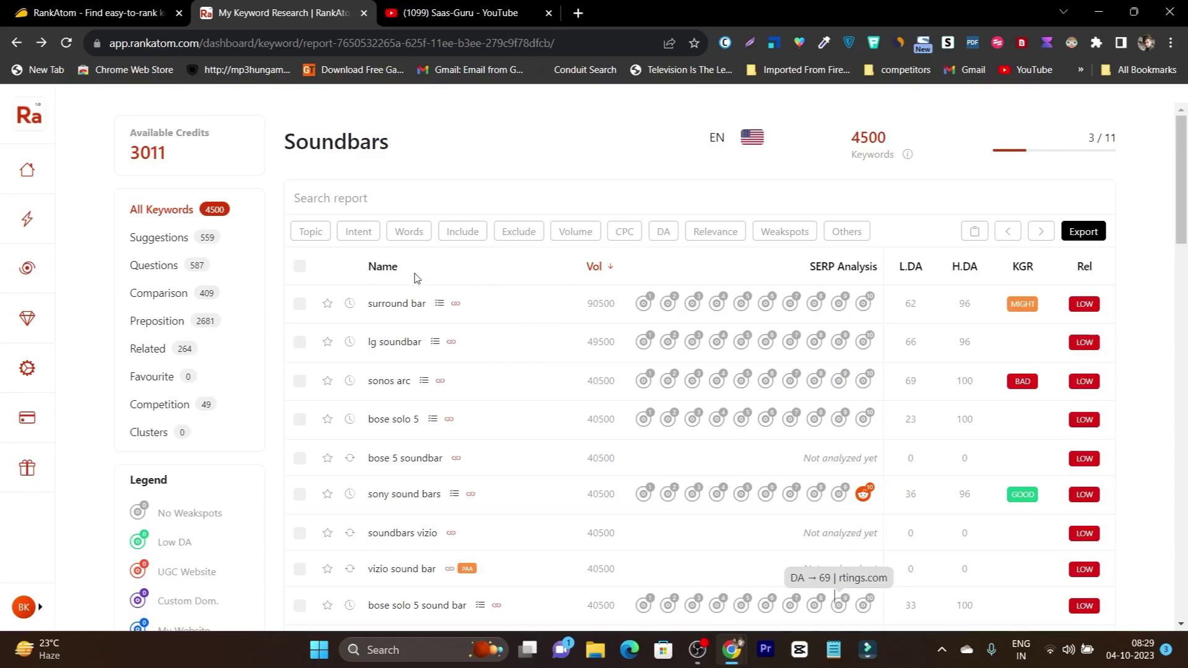
Check the minimum and maximum options of the DA filter, close them unchanged, and look over the keyword list
left_click(664, 239)
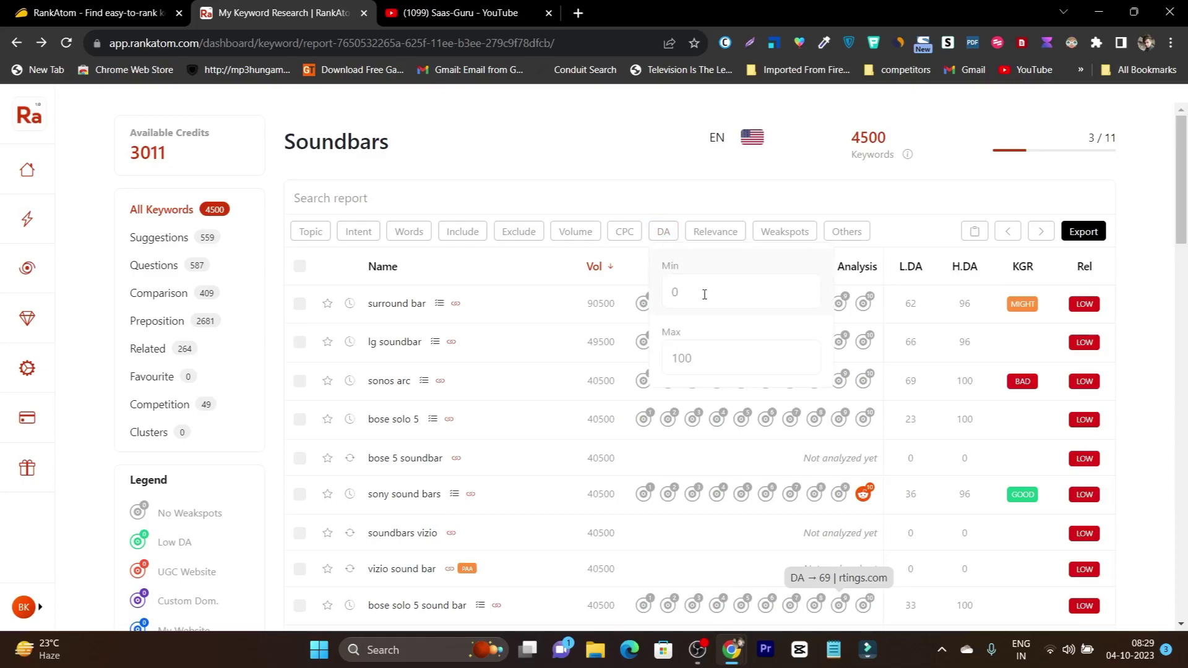
left_click(621, 195)
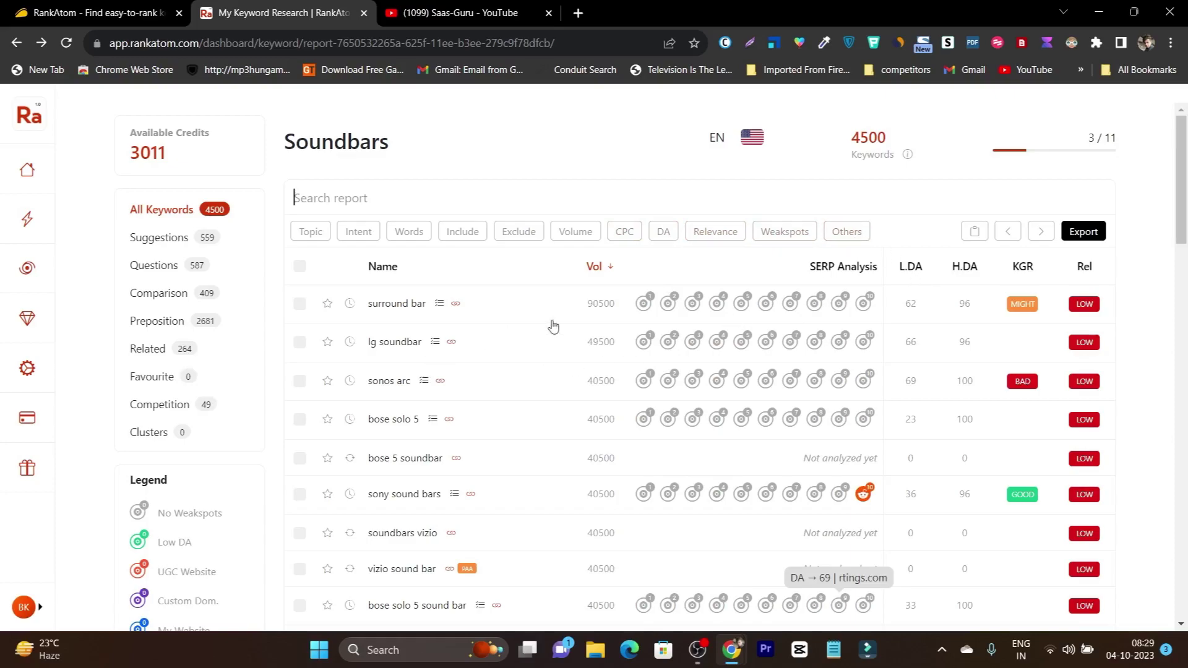
scroll(619, 353, "down", 4)
scroll(247, 334, "up", 4)
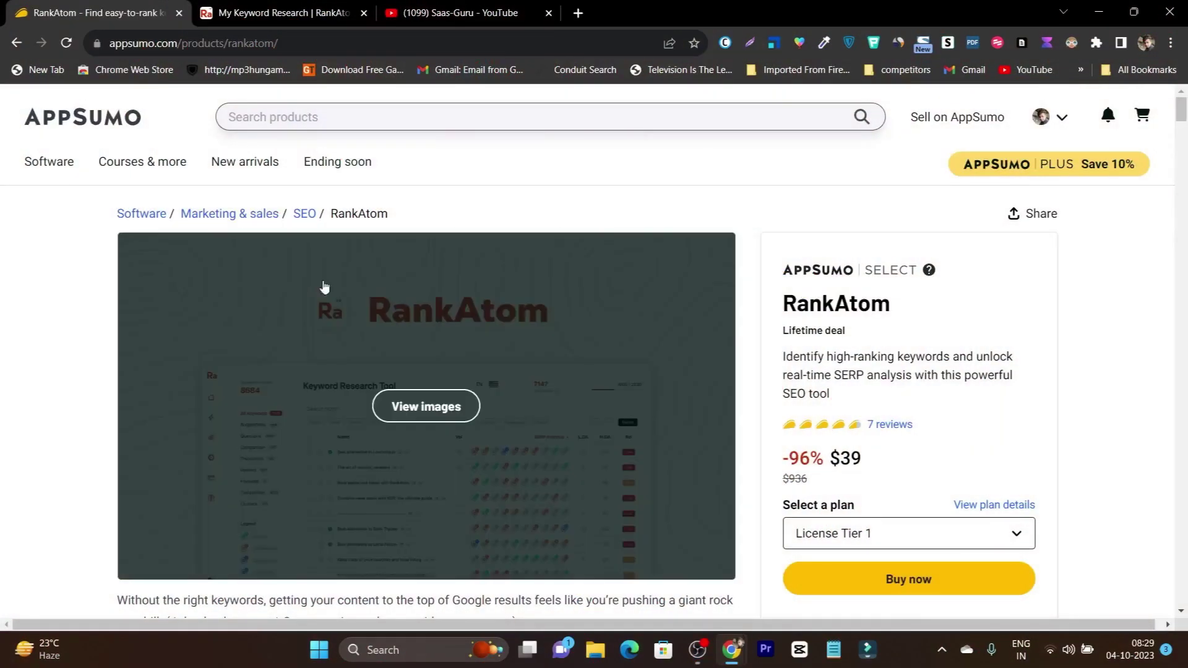
Switch to RankAtom's AppSumo page and check the lifetime deal's price and plan
scroll(773, 221, "down", 1)
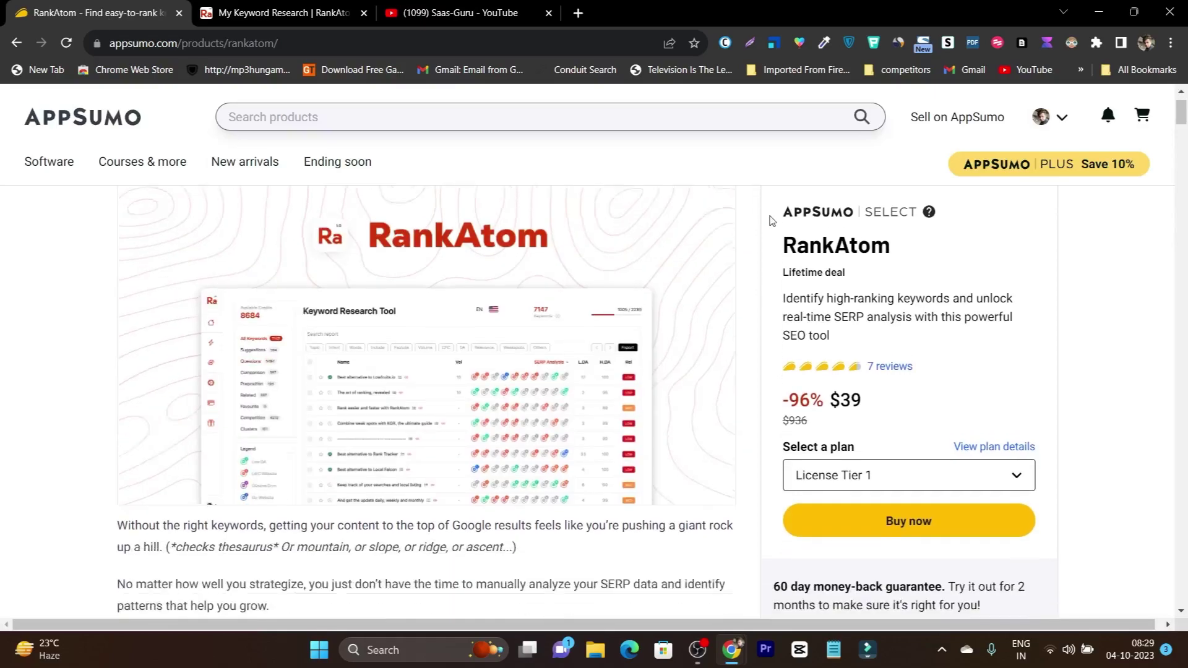
scroll(892, 272, "up", 1)
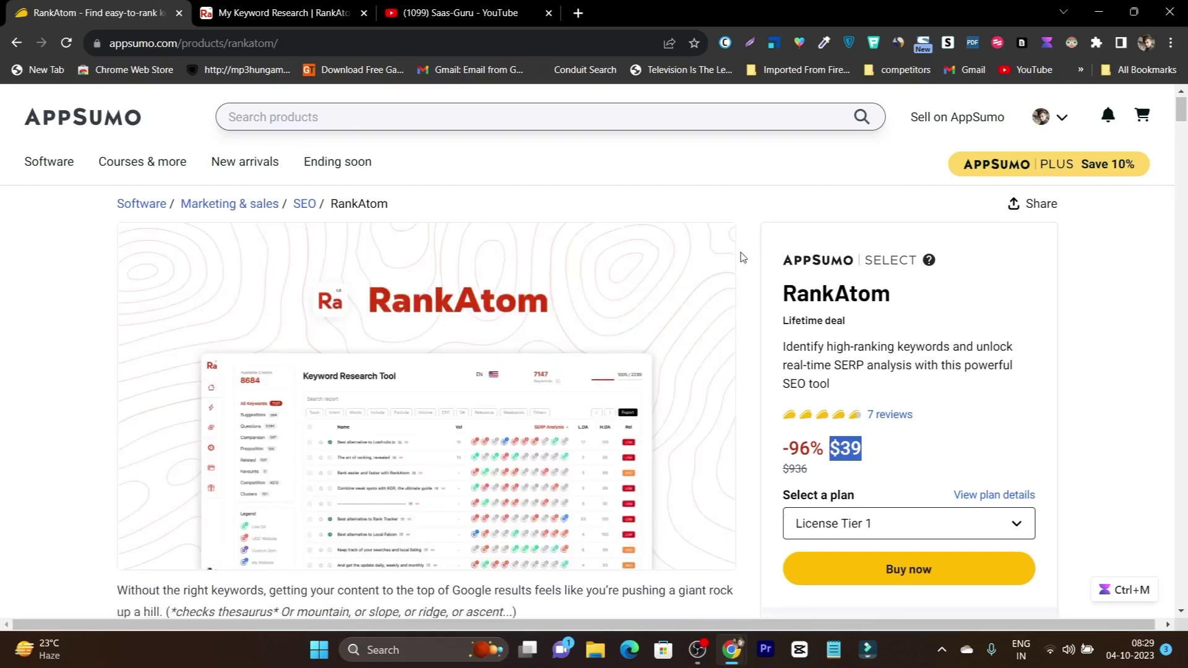
Read the RankAtom deal's introduction and at-a-glance details, and switch to the Saas-Guru YouTube channel to view its video list
scroll(752, 290, "down", 7)
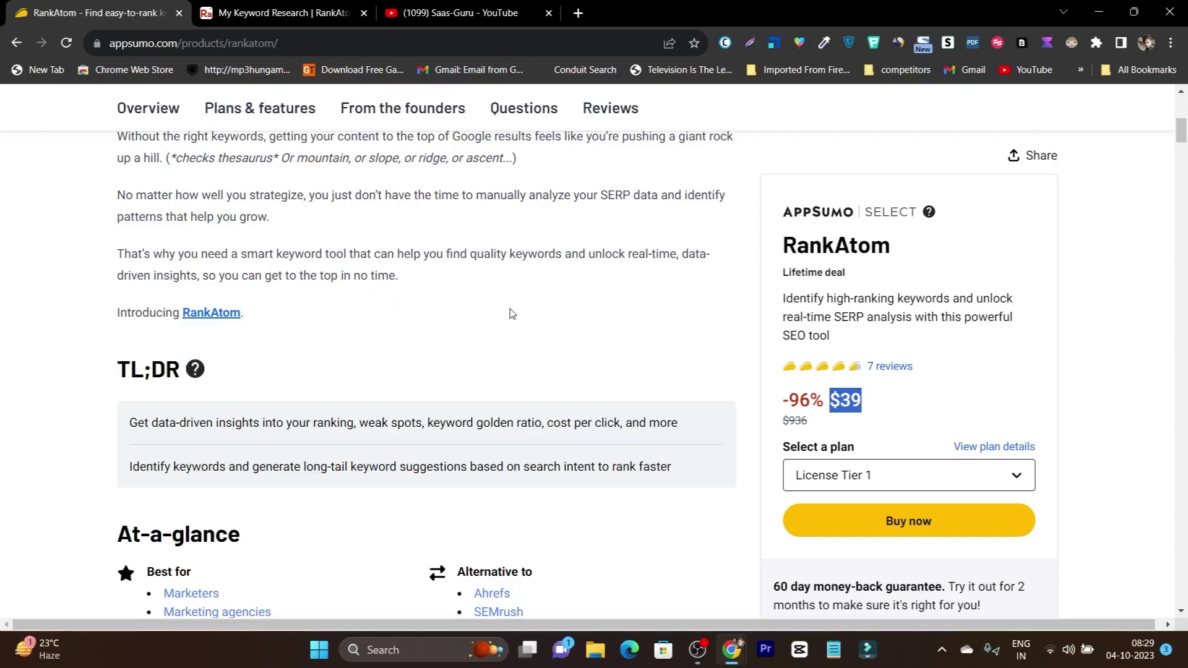
scroll(610, 328, "down", 10)
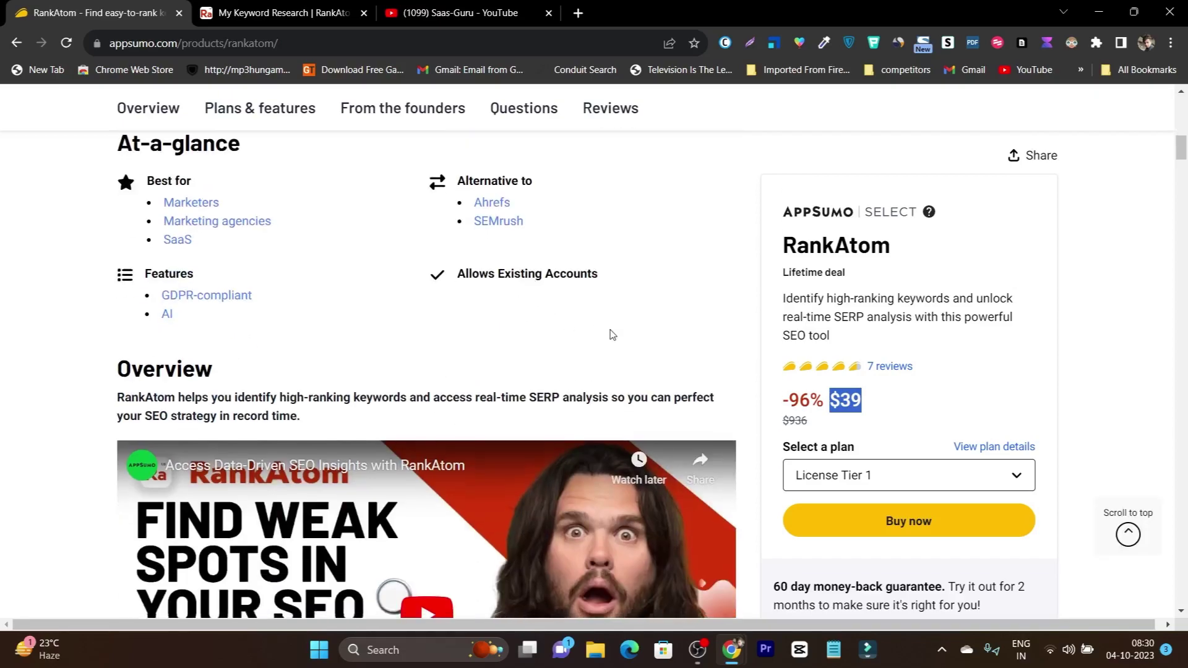
left_click(446, 12)
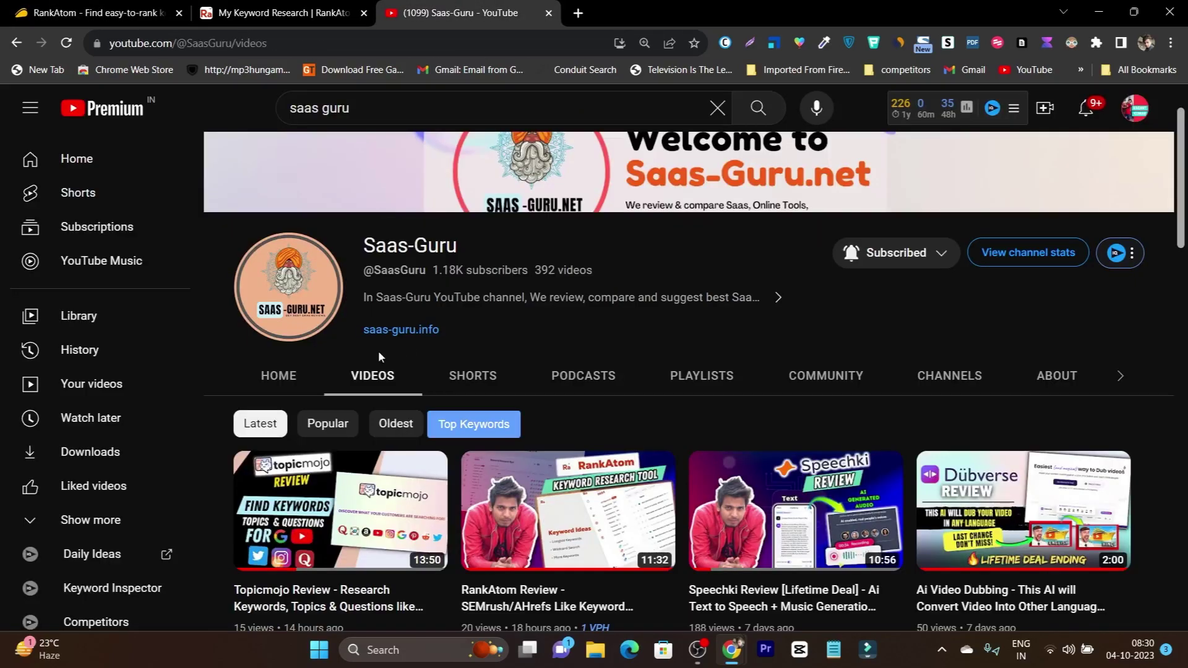
mouse_move(495, 464)
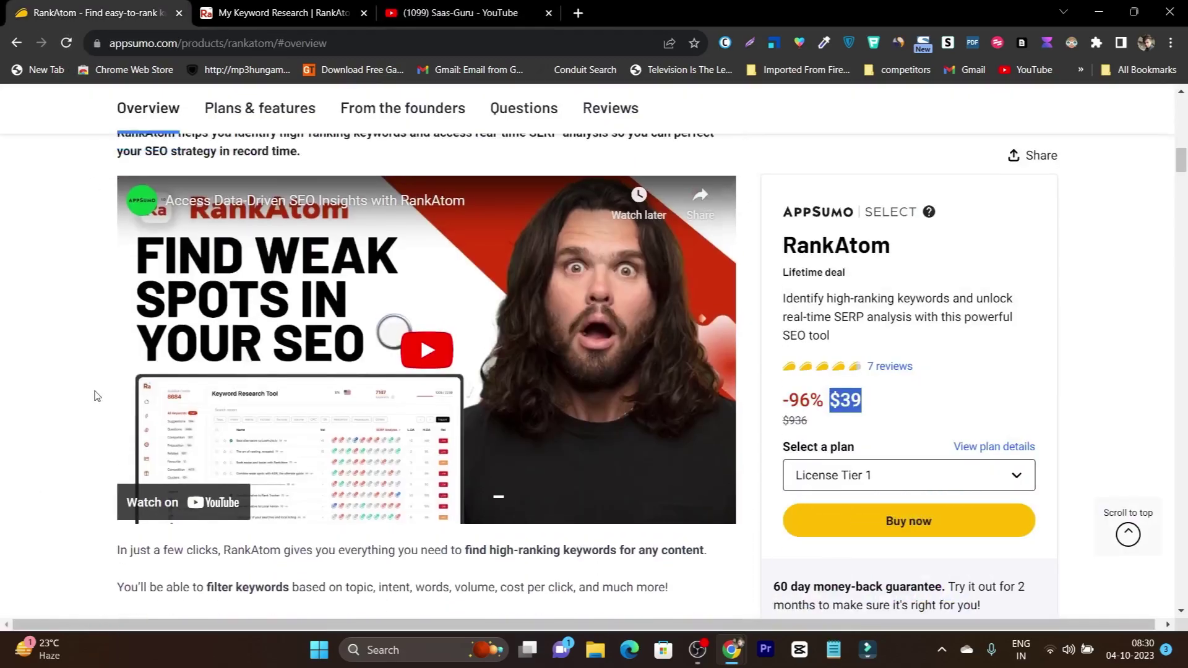
Review the AppSumo deal page back up to its price and plan summary, and switch to the Soundbars keyword report in RankAtom
scroll(96, 394, "up", 10)
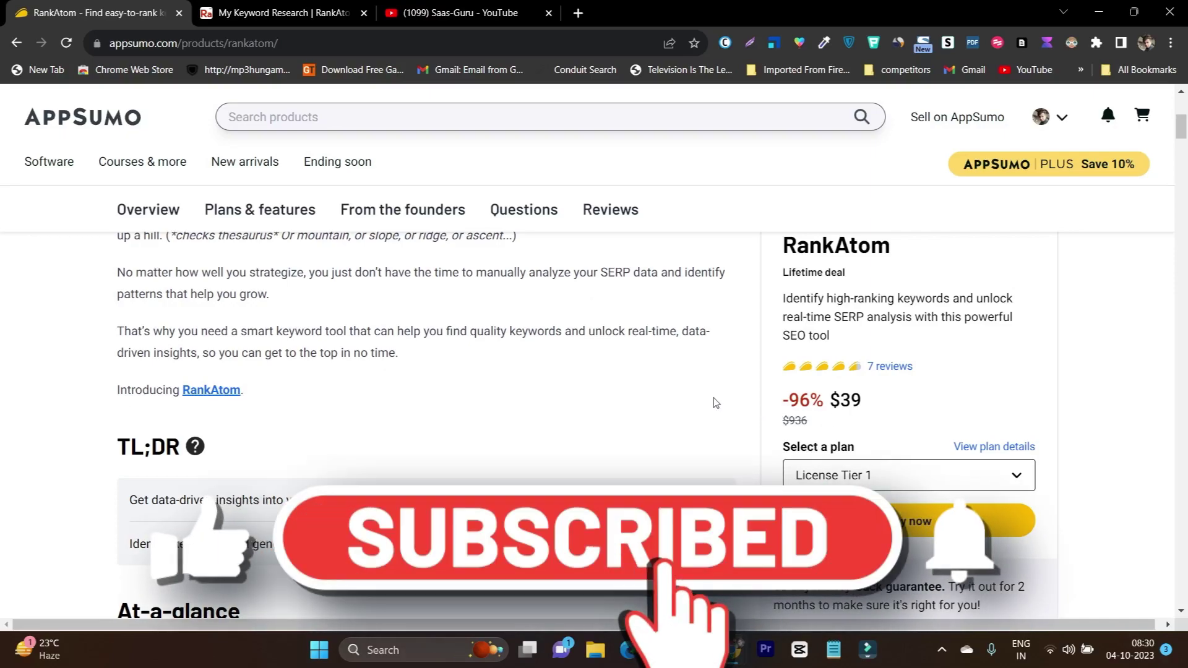
scroll(711, 403, "up", 5)
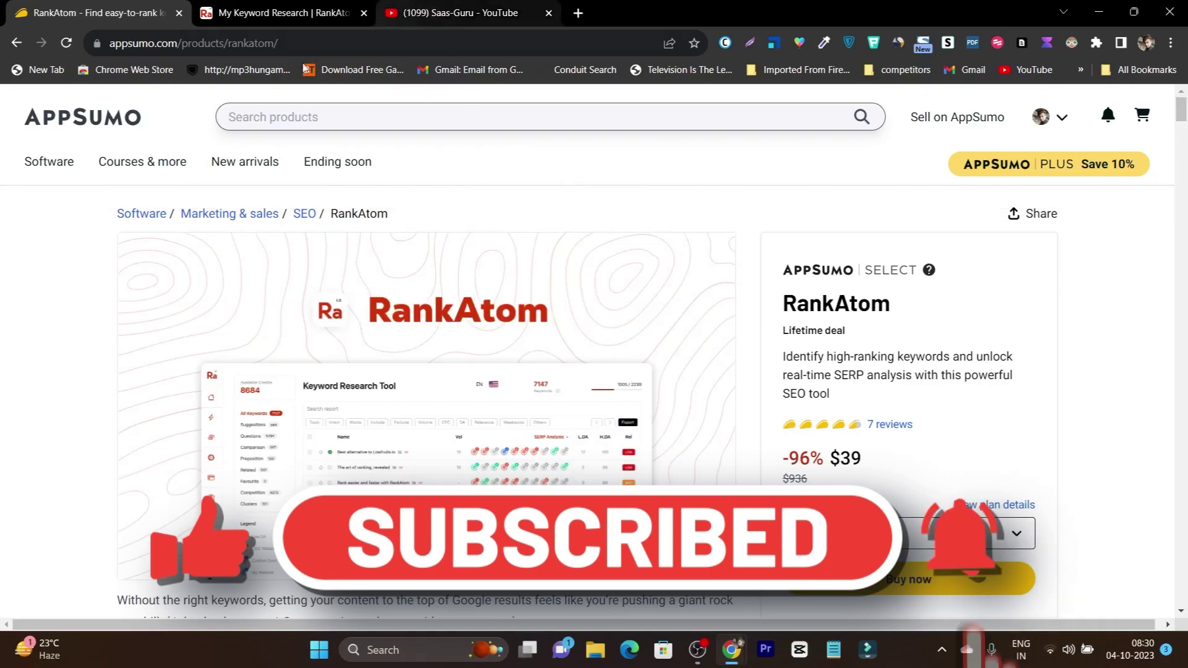
left_click(260, 11)
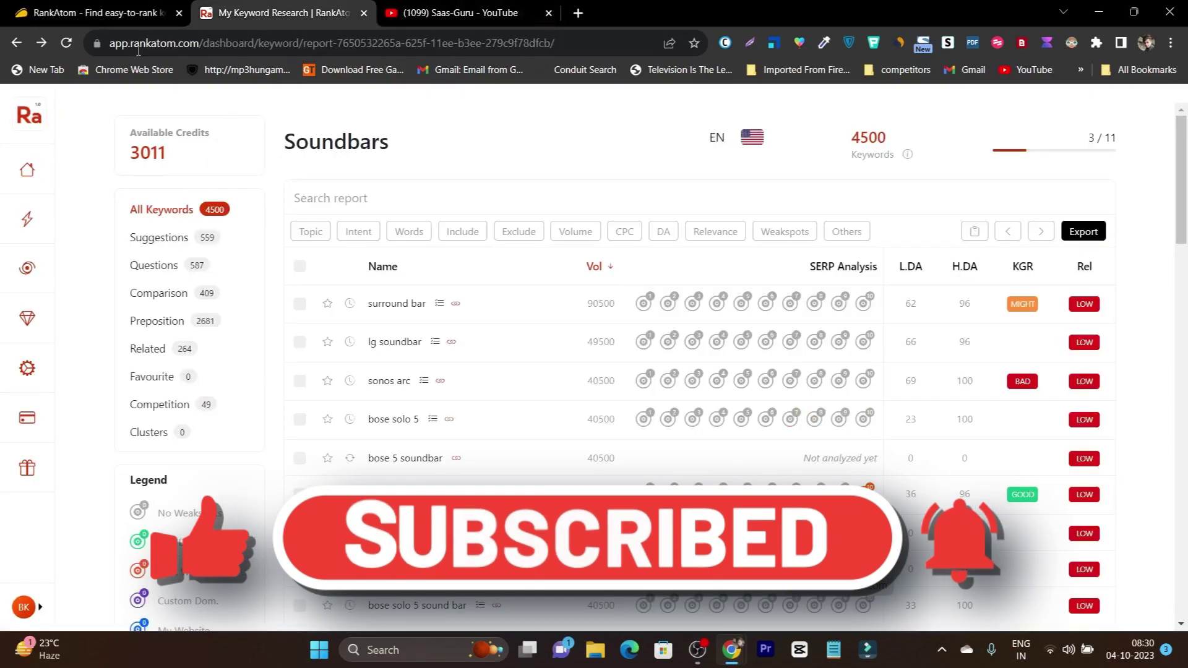